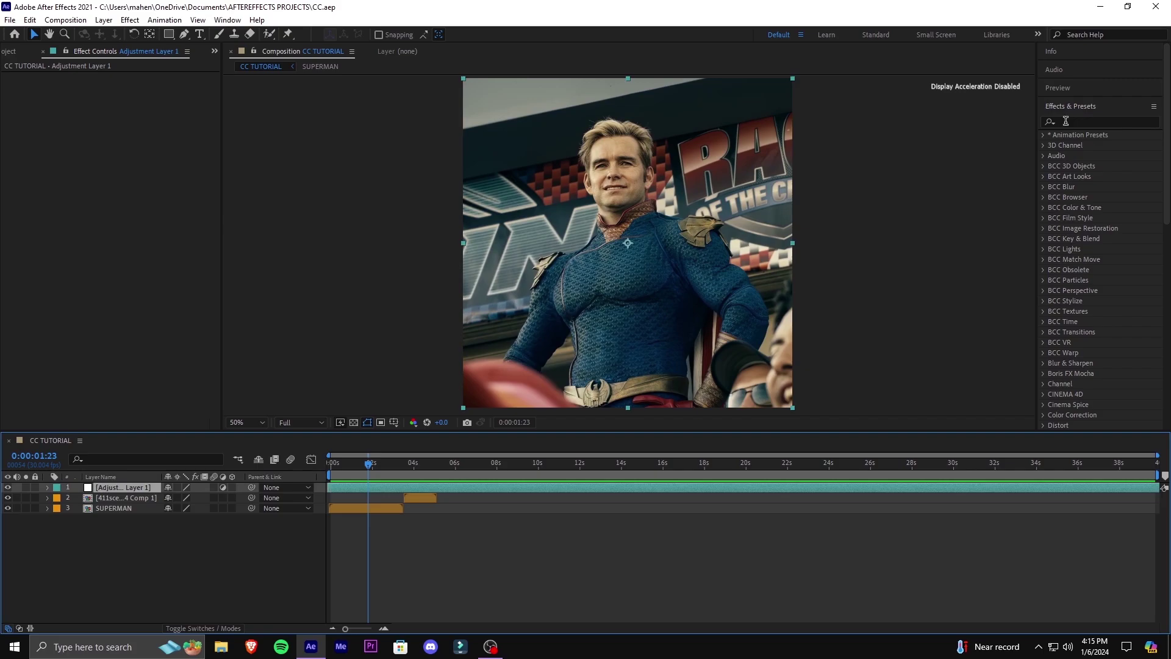
- Search Effects & Presets for 'sharpen' to list Sharpen and S_Sharpen
click(1066, 120)
text(sharpen)
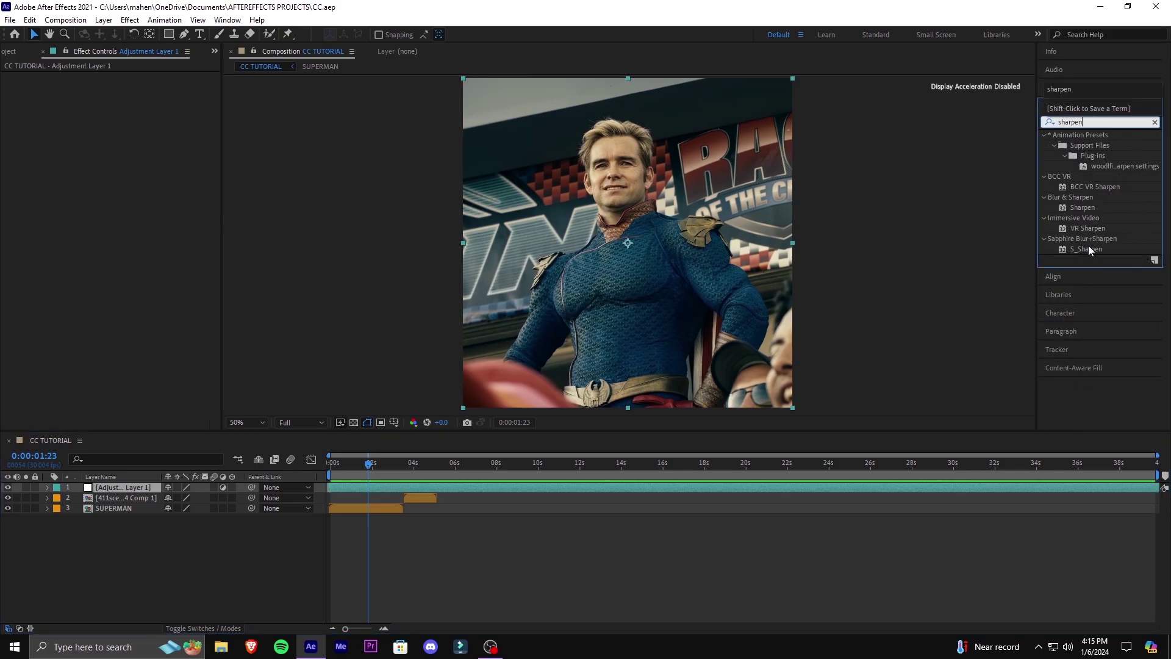
- Apply S_Sharpen to Adjustment Layer 1 with Sharpen Amp 0.900, then add BCC Unsharp Mask
drag(1091, 249, 411, 484)
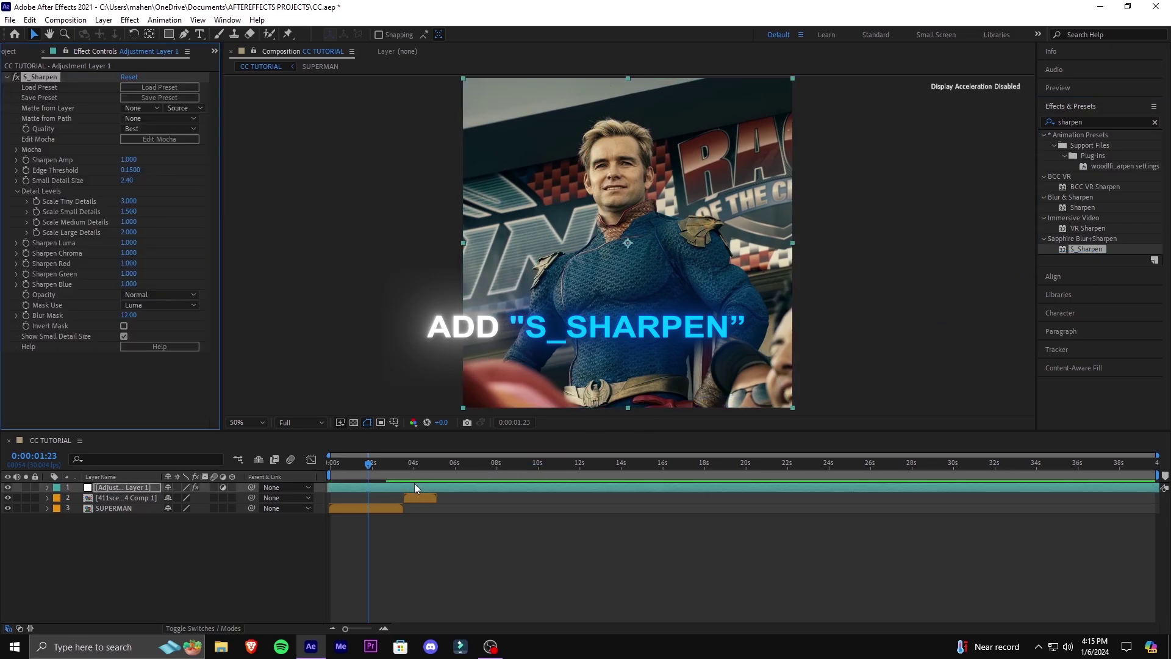
click(129, 159)
text(0.9)
key(Return)
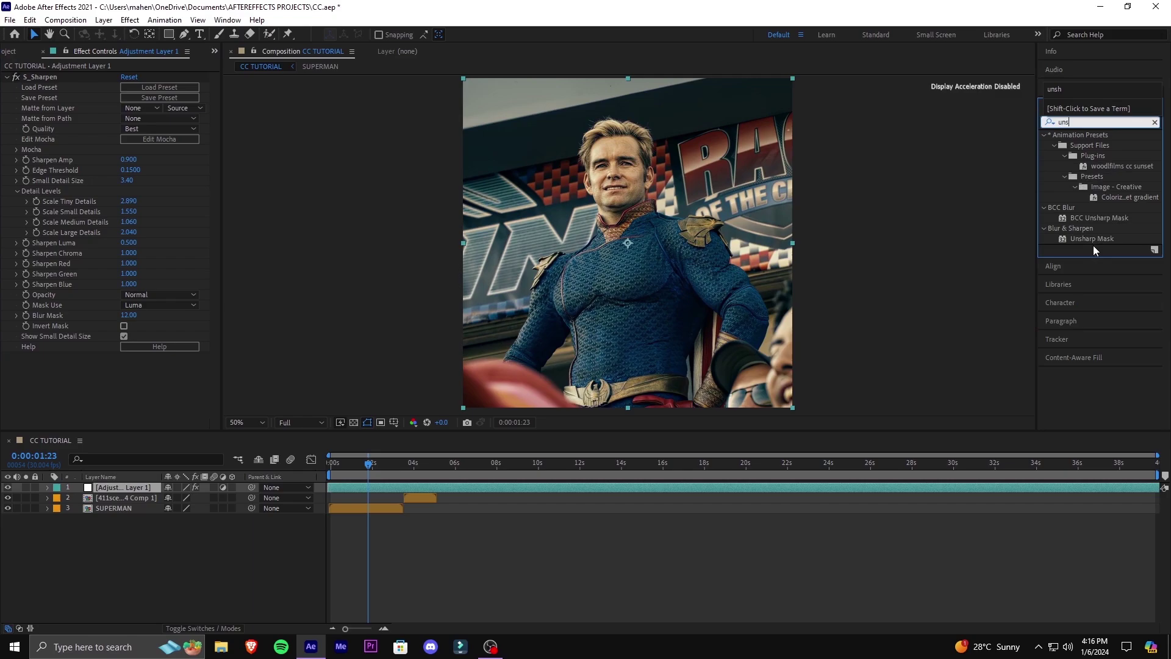
drag(1094, 217, 396, 486)
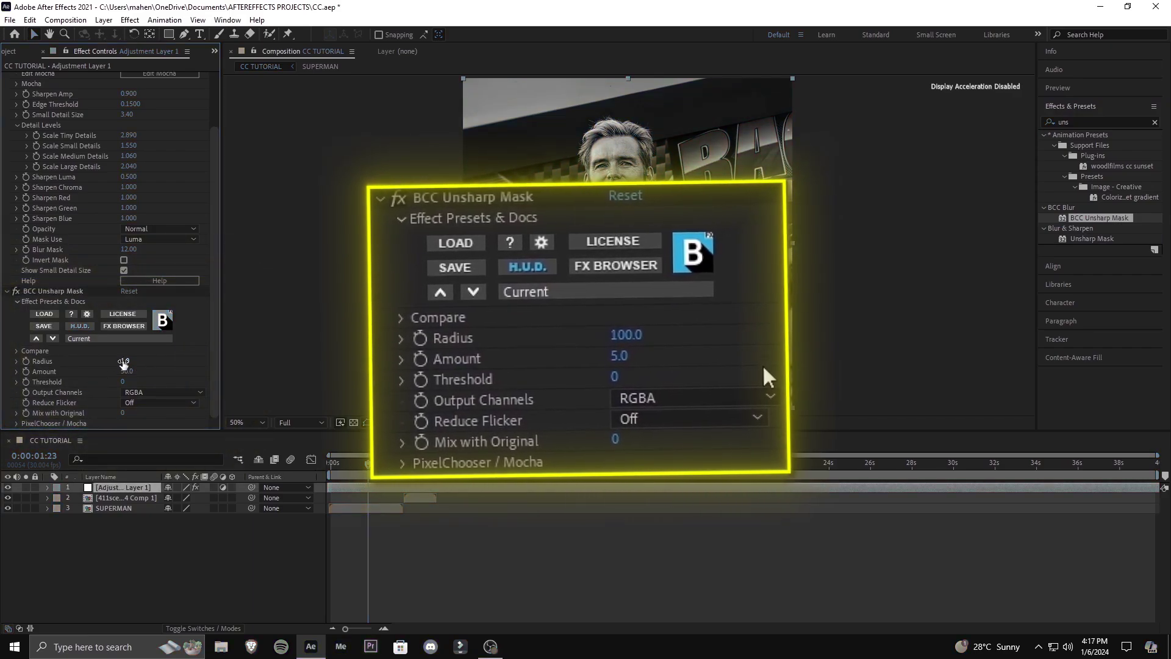
- Adjust the BCC Unsharp Mask Radius and apply the Looks effect to the adjustment layer
click(124, 361)
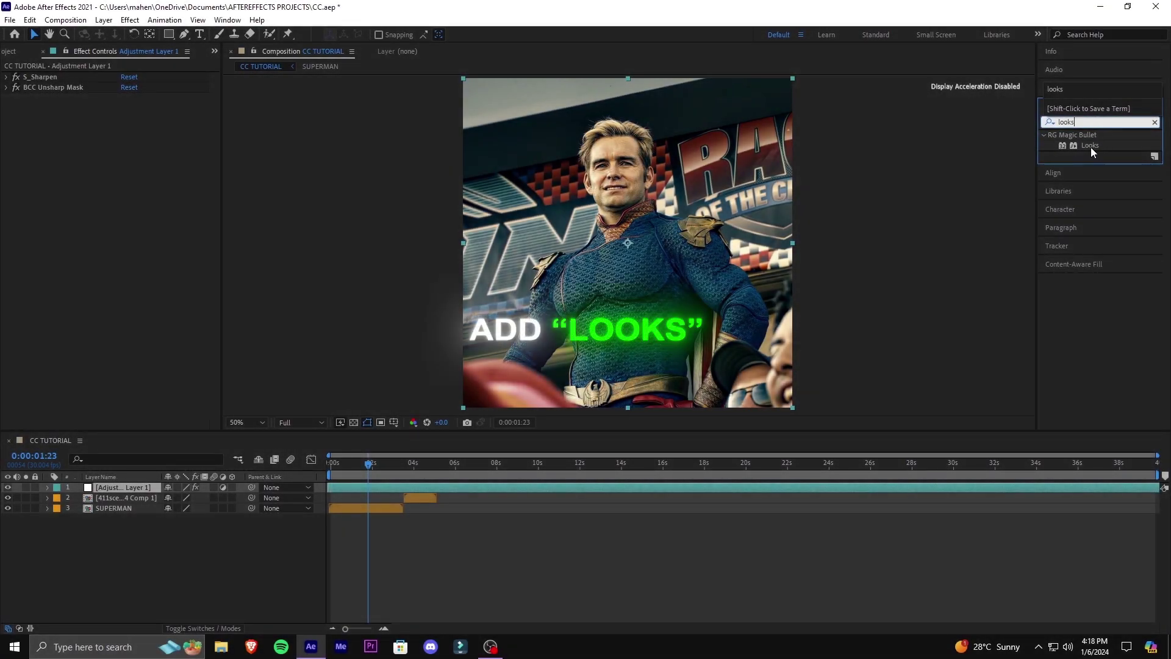
drag(1091, 146, 422, 490)
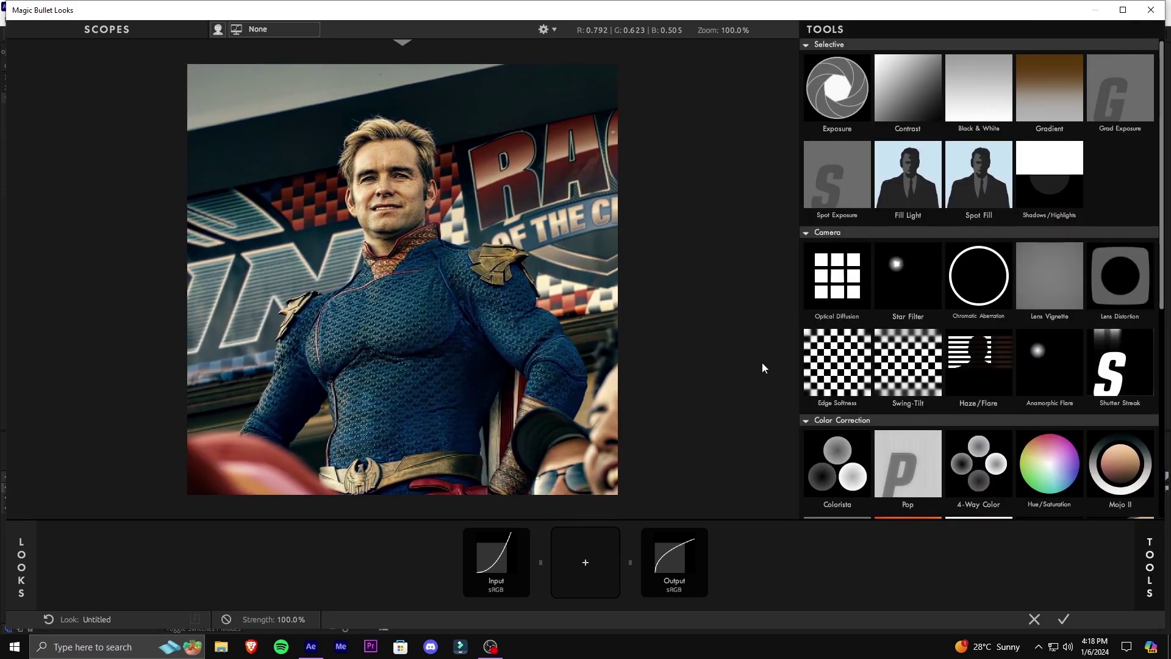
- Add Colorista, Haze/Flare, Channel Mixer and Hue/Saturation to the Looks tool chain
double_click(851, 480)
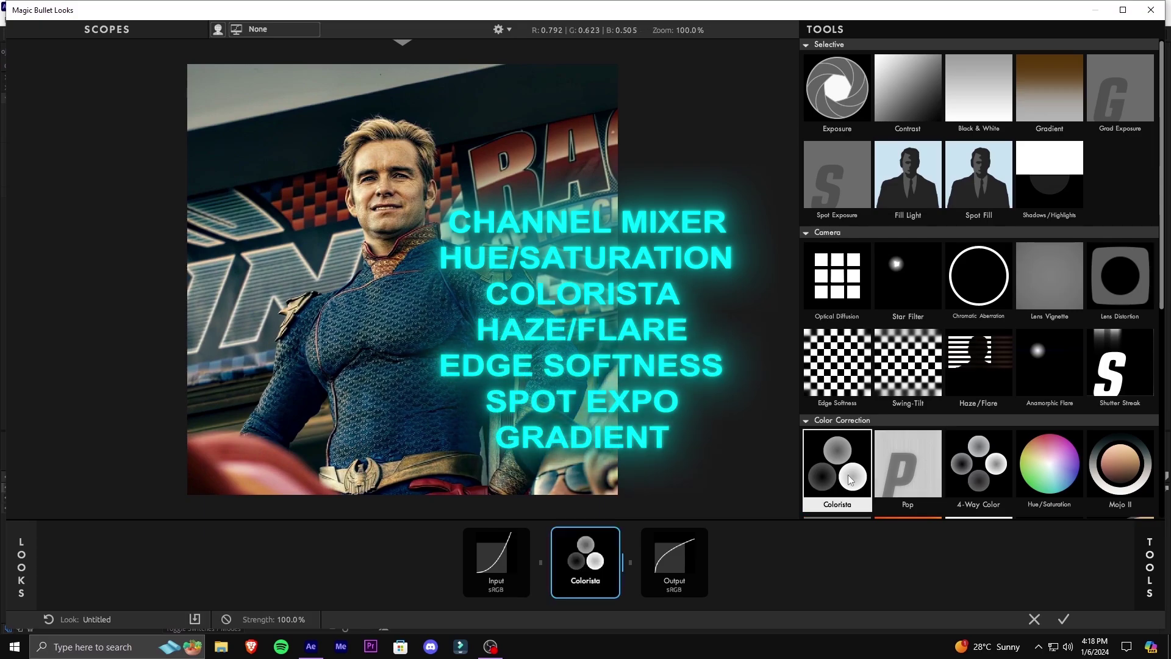
double_click(975, 370)
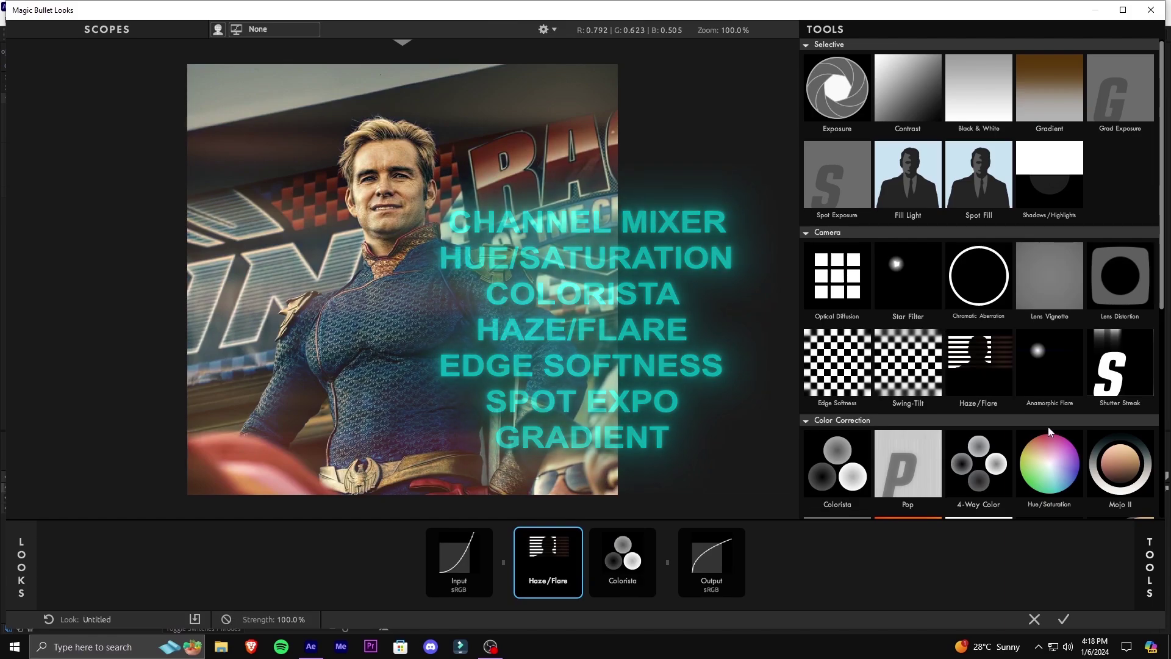
scroll(1005, 428, down, 1)
double_click(1049, 497)
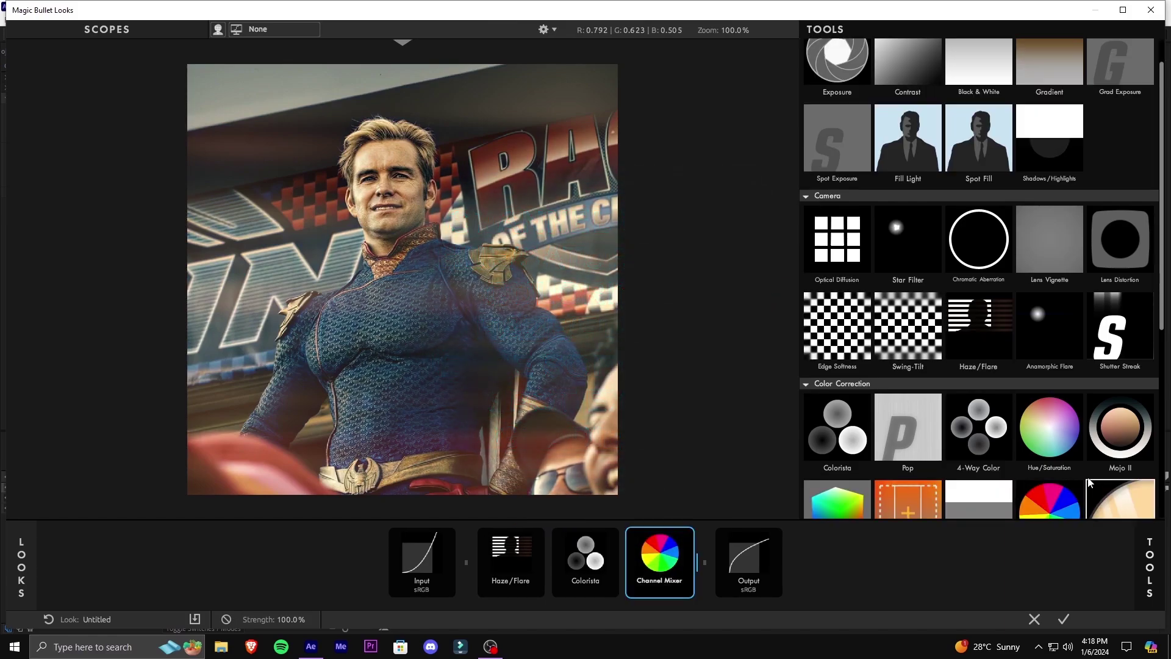
scroll(1072, 425, down, 1)
click(1054, 399)
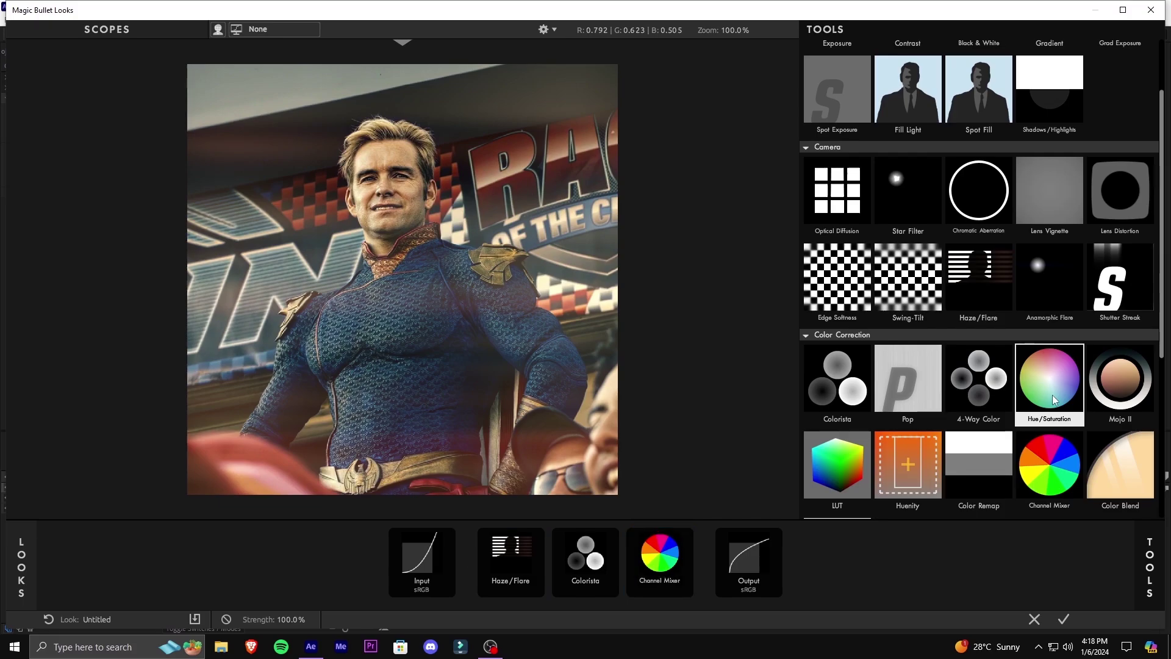
double_click(1055, 400)
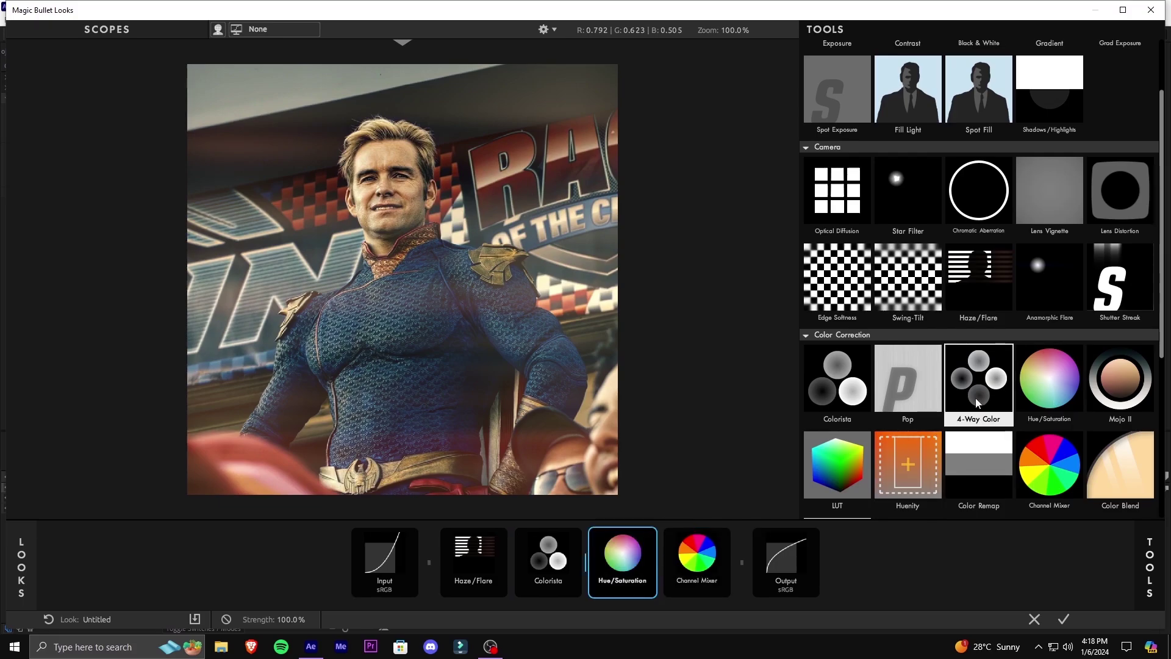
- Add Edge Softness, Gradient and Spot Exposure to the tool chain
scroll(977, 403, down, 2)
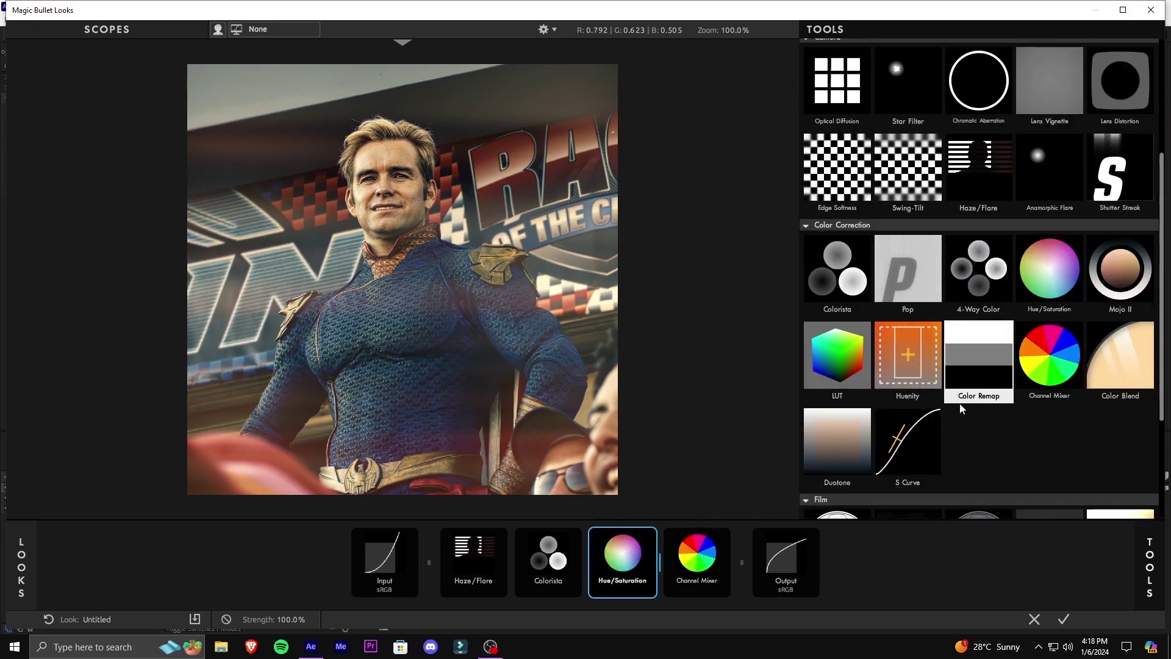
scroll(1031, 377, down, 1)
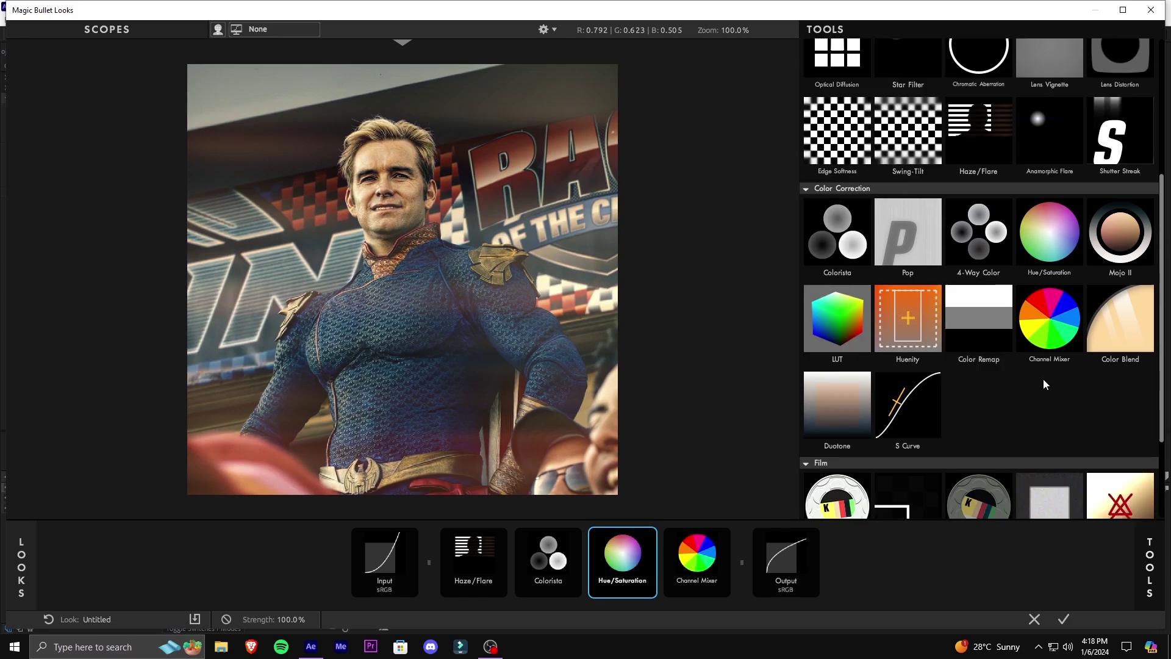
scroll(1044, 379, up, 2)
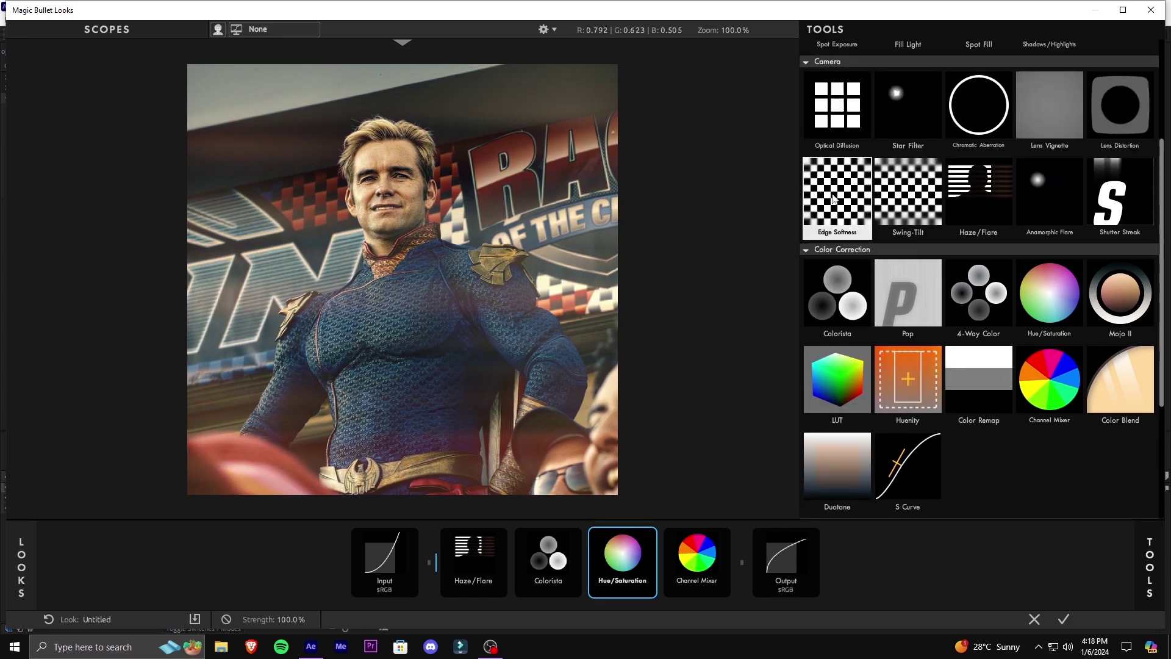
click(834, 198)
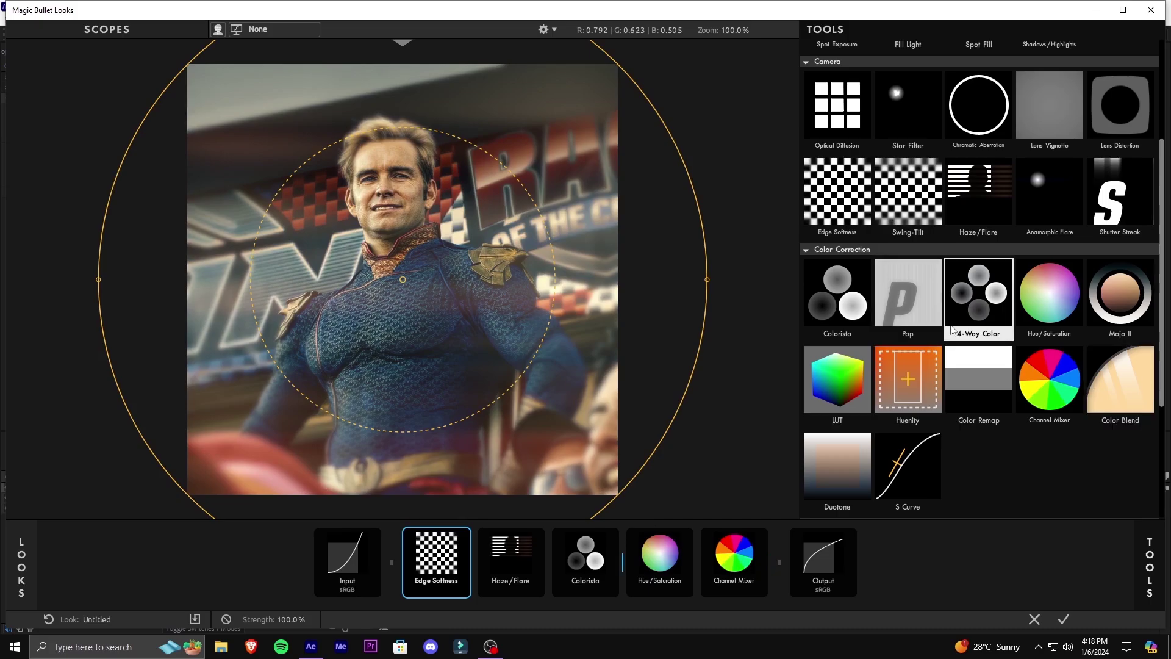
scroll(1031, 245, up, 3)
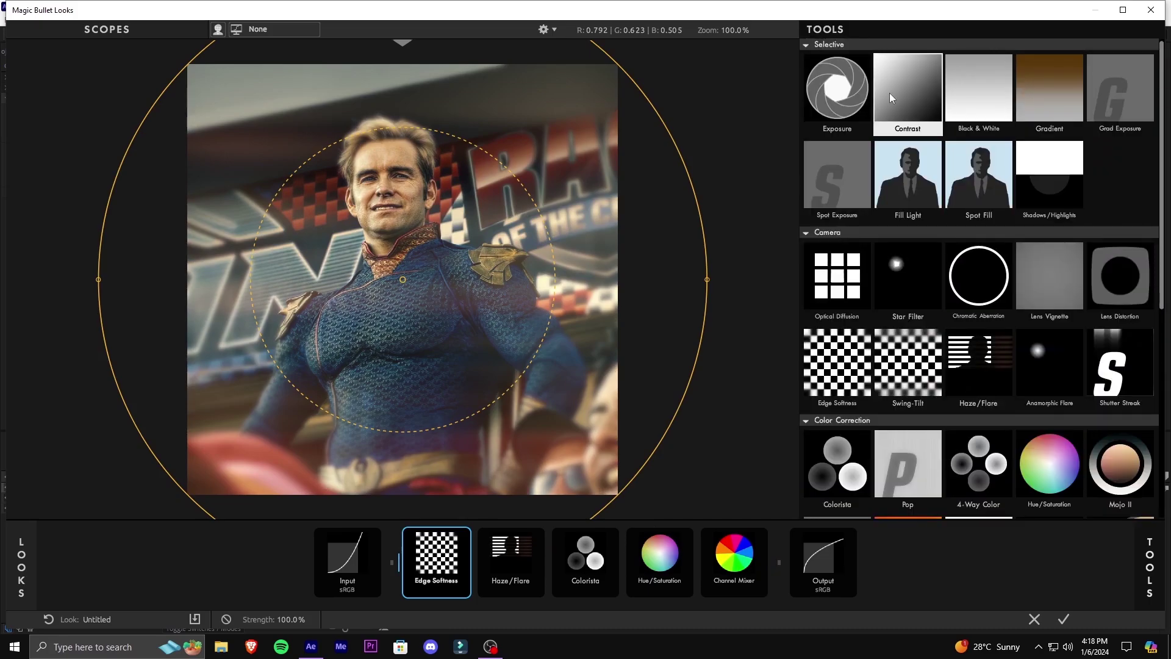
click(1049, 109)
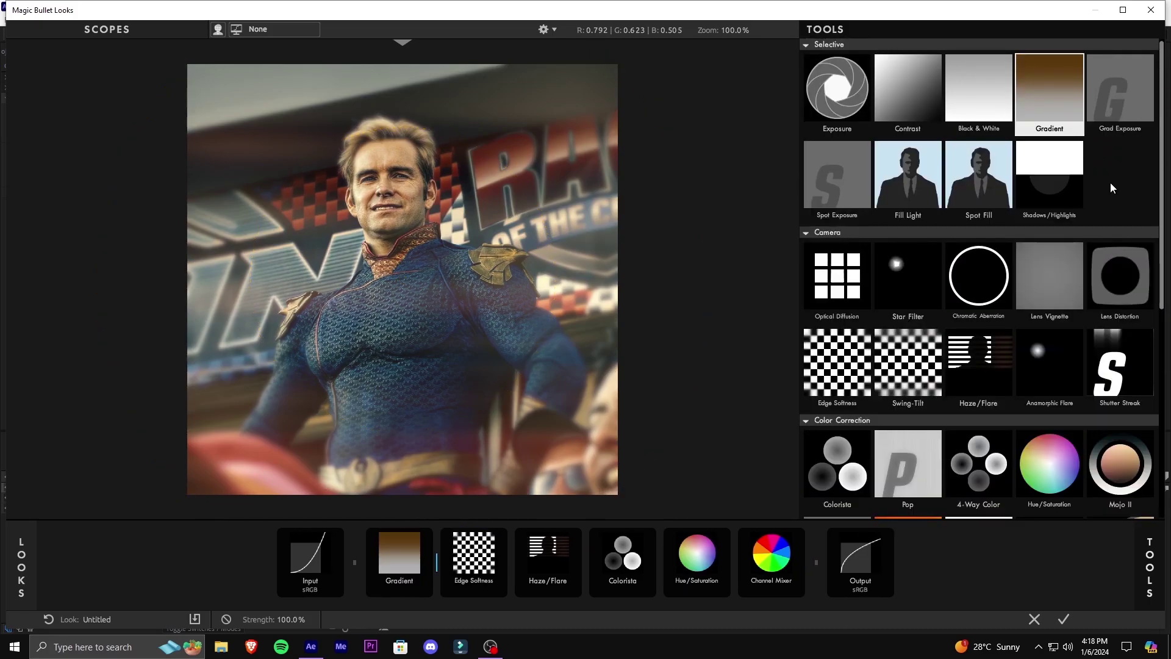
click(846, 186)
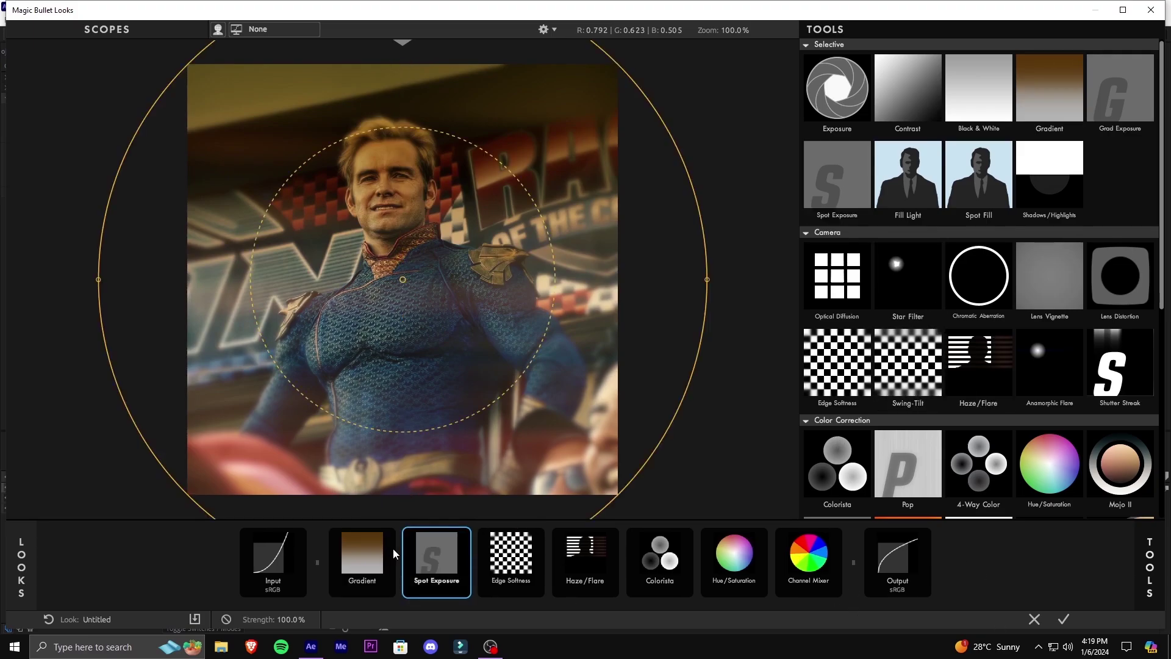
- Bypass the Gradient, Spot Exposure, Edge Softness and Haze/Flare tools
click(373, 574)
click(391, 535)
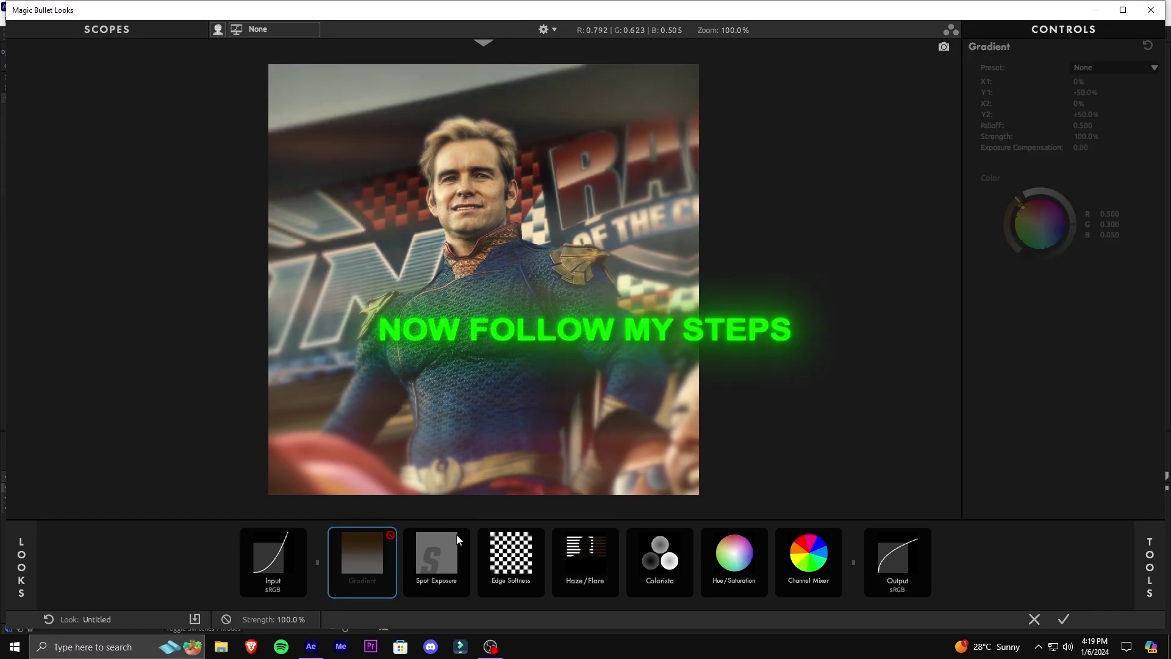
click(461, 543)
click(465, 535)
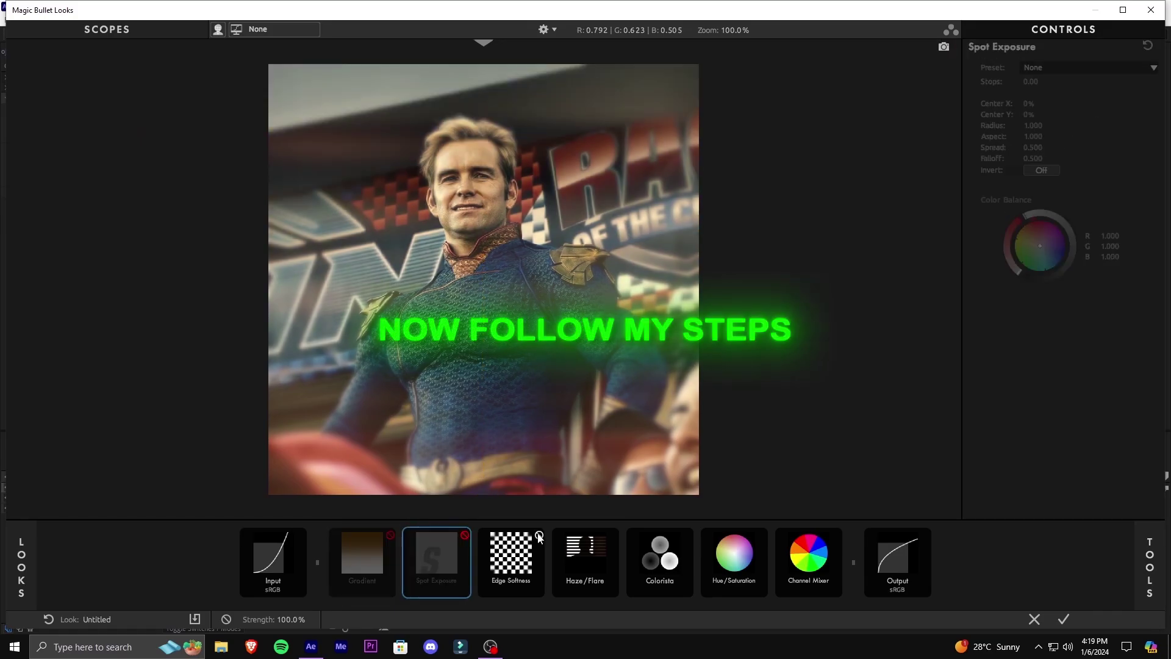
click(533, 543)
click(539, 535)
click(601, 539)
click(614, 535)
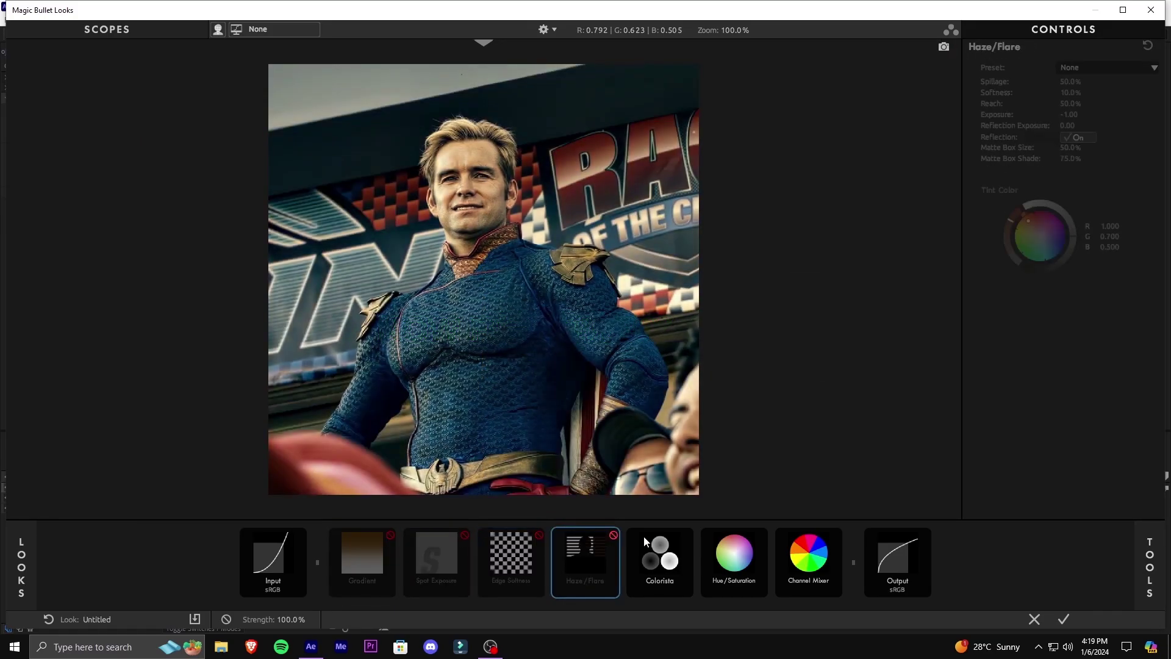
- Set Colorista to Temperature -20, Tint +5.56, Exposure +0.27 and Hue -10
click(657, 567)
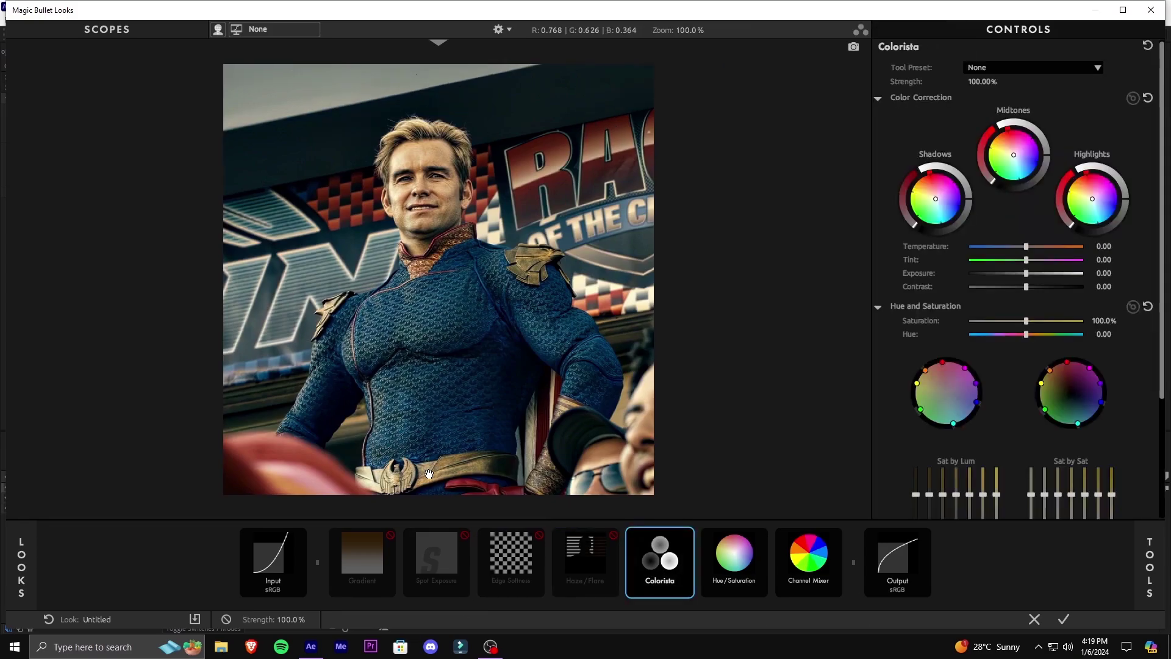
drag(1028, 248, 1016, 250)
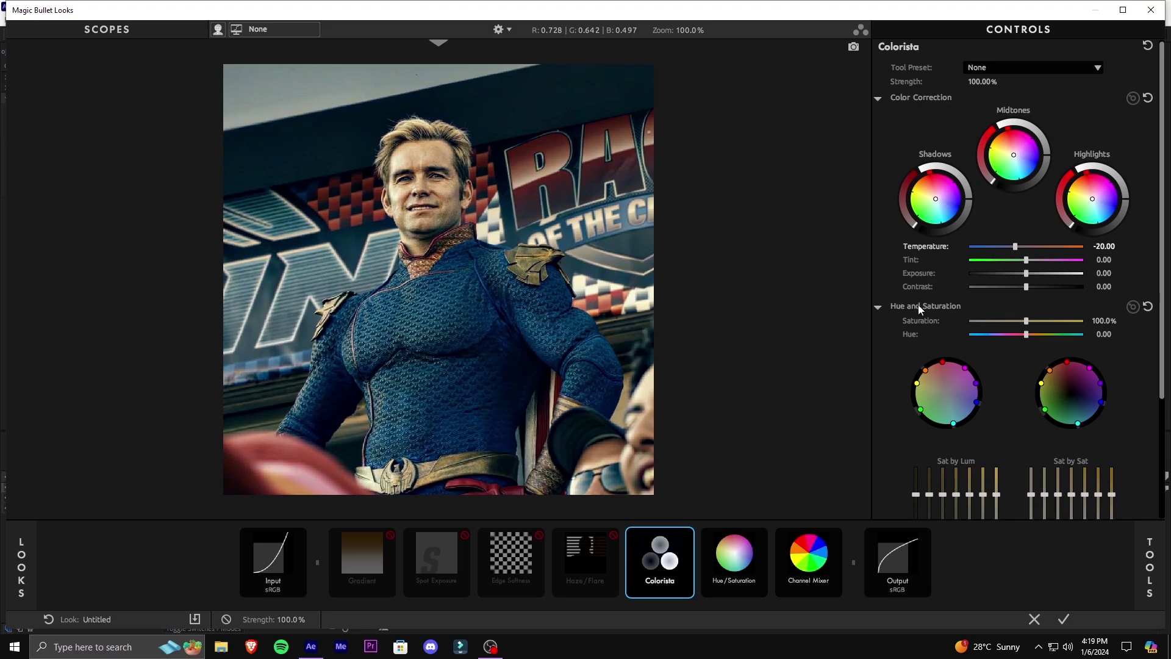
drag(1026, 261, 1029, 261)
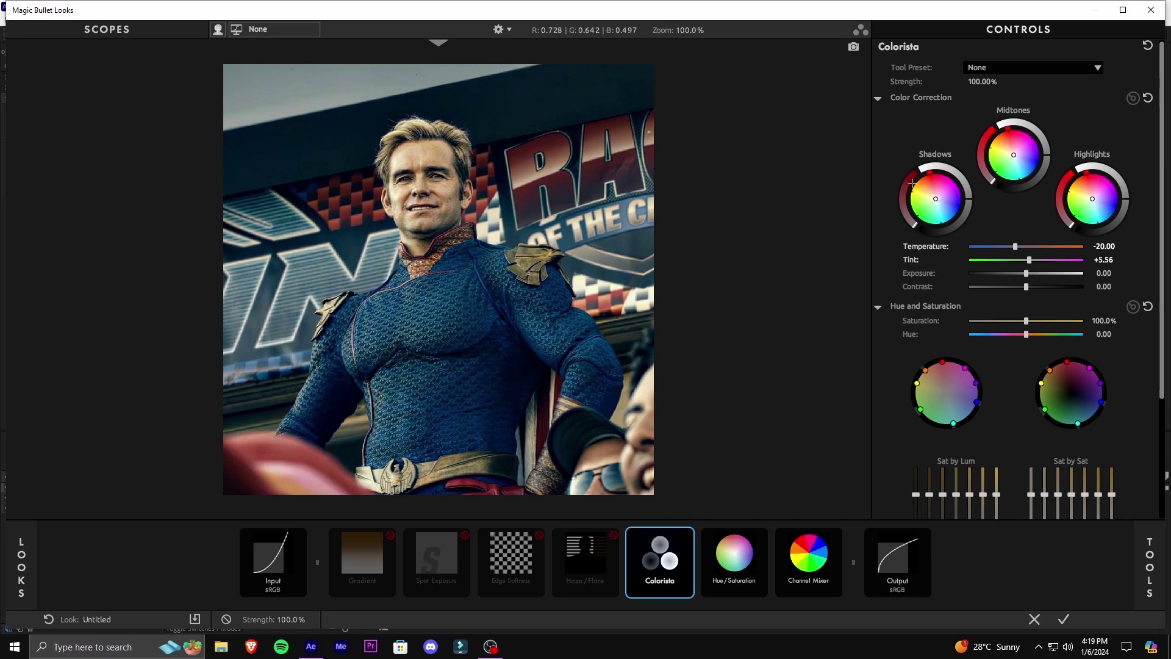
drag(1027, 274, 1030, 275)
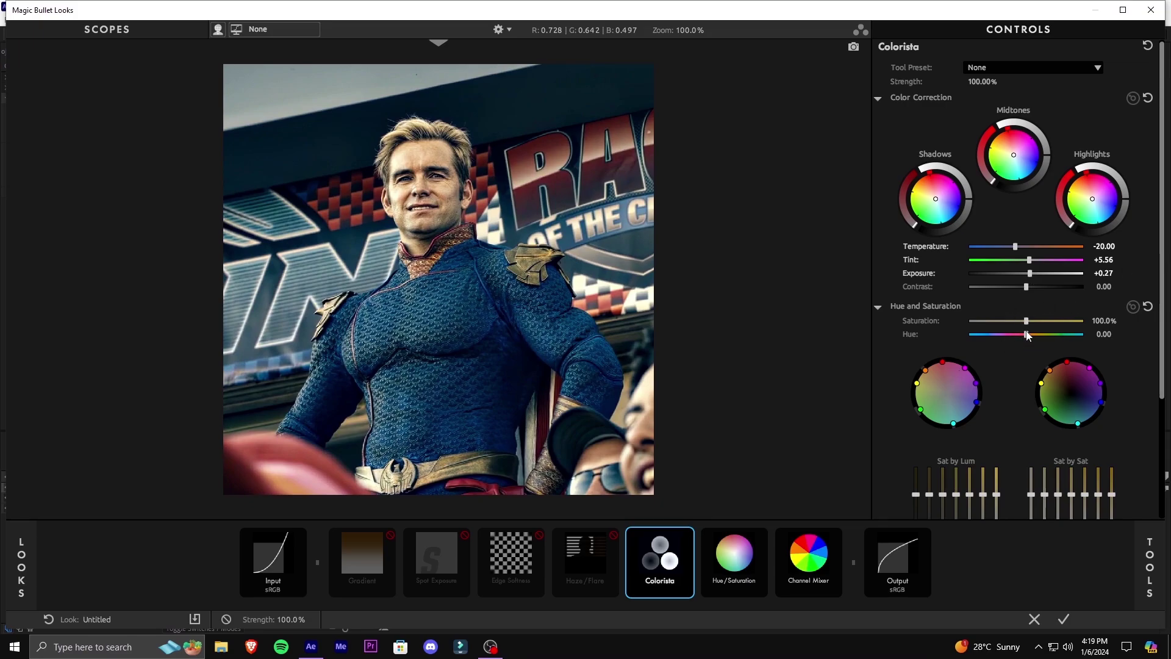
drag(1026, 338, 1024, 340)
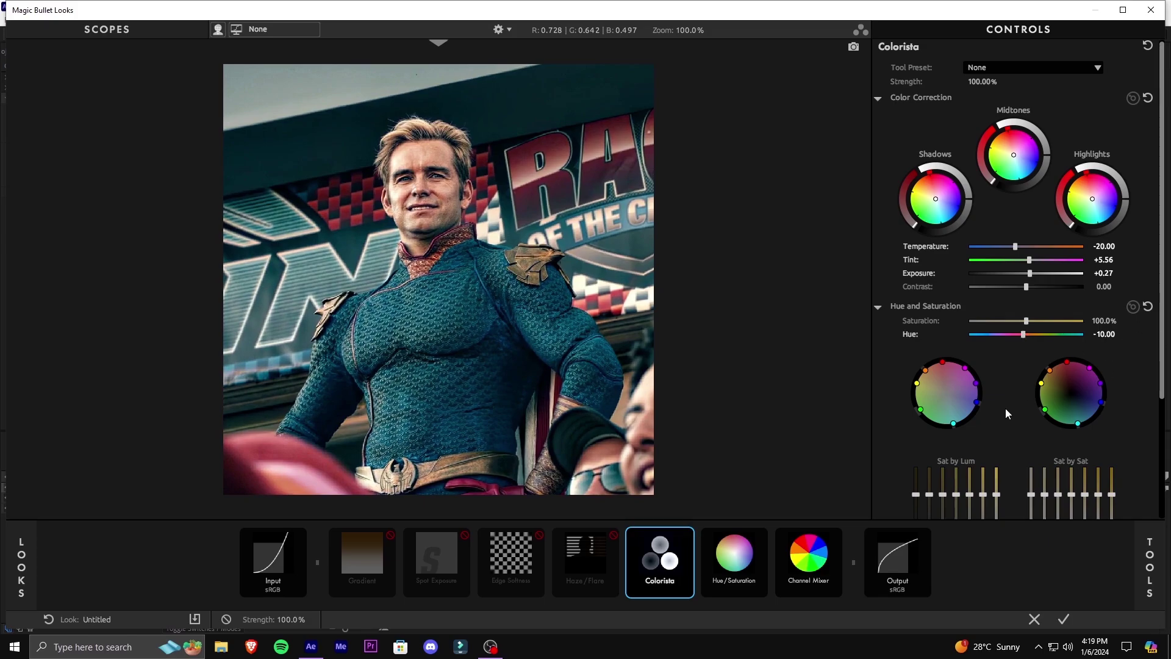
- Enable the per-colour table and slightly shift the red, yellow, cyan and blue hues
scroll(1005, 409, down, 3)
click(1133, 221)
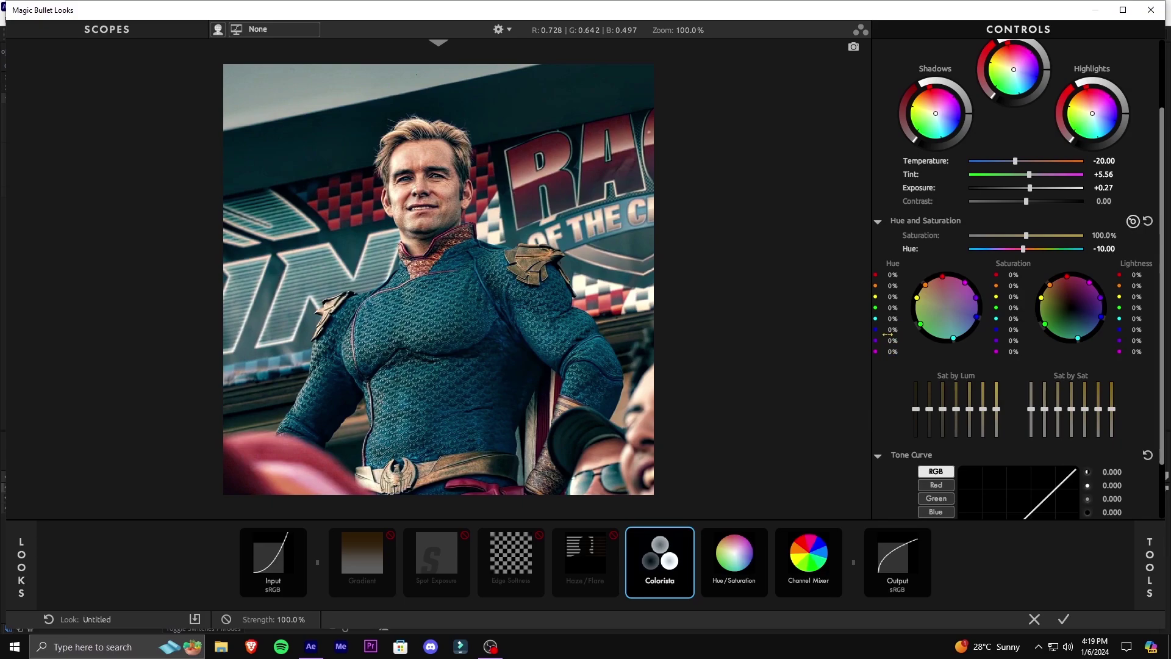
drag(890, 276, 895, 275)
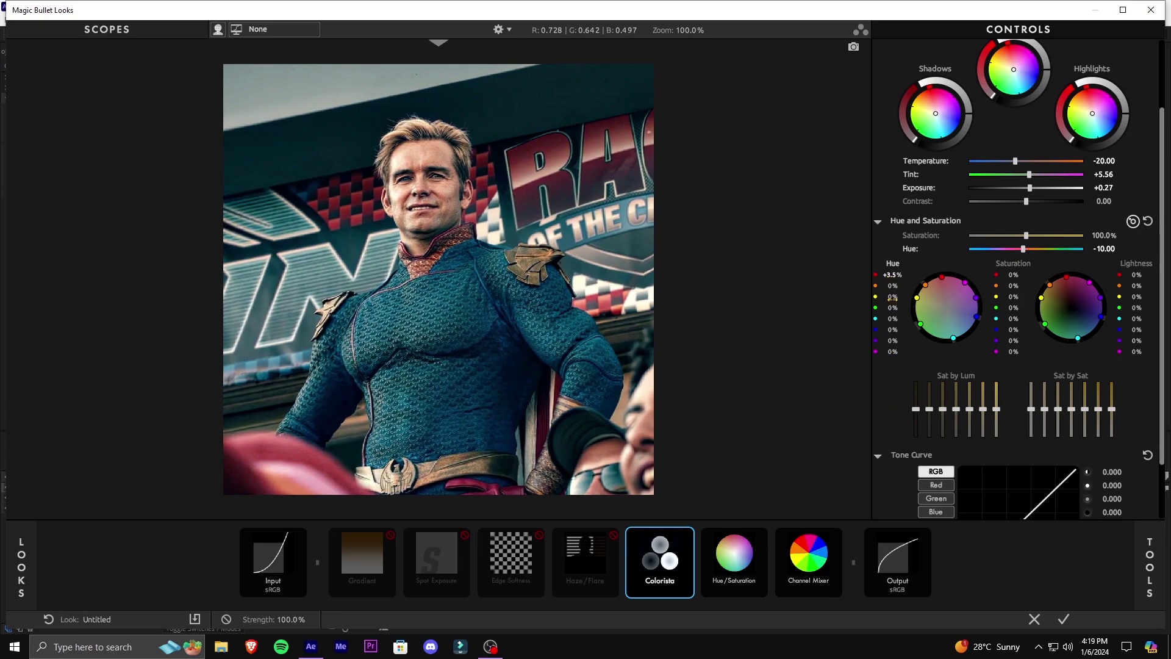
drag(893, 296, 898, 297)
drag(893, 319, 898, 329)
- Recentre the Hue/Saturation Component Balance to R 0.287, G 0.354, B 0.359
click(741, 573)
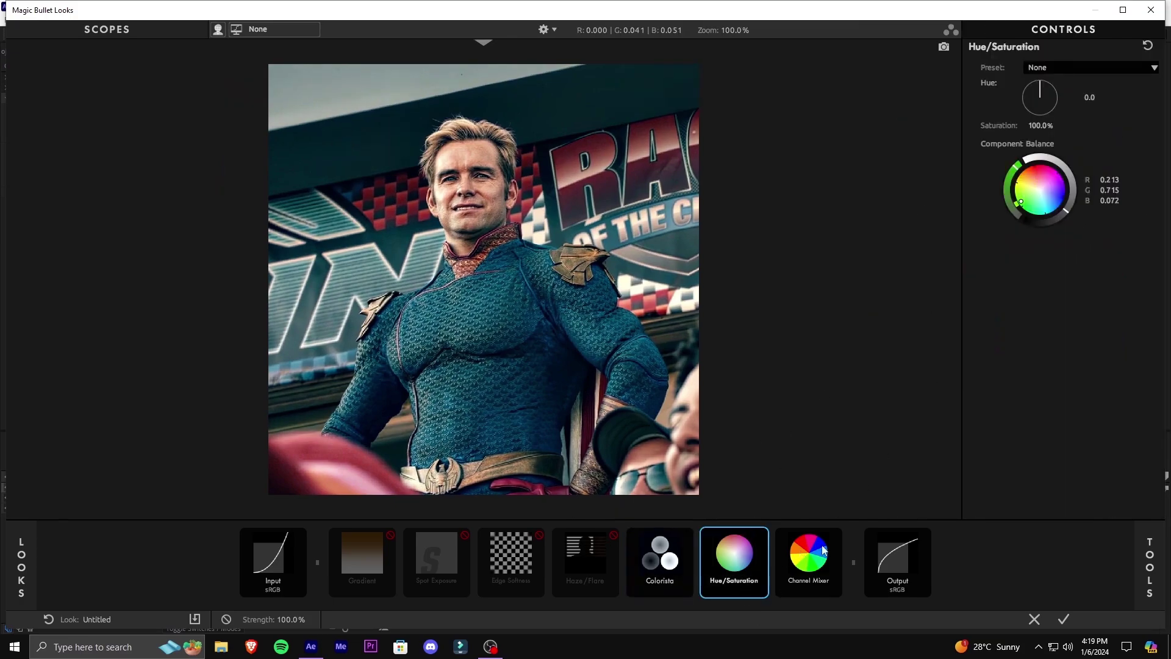
drag(1021, 201, 1043, 201)
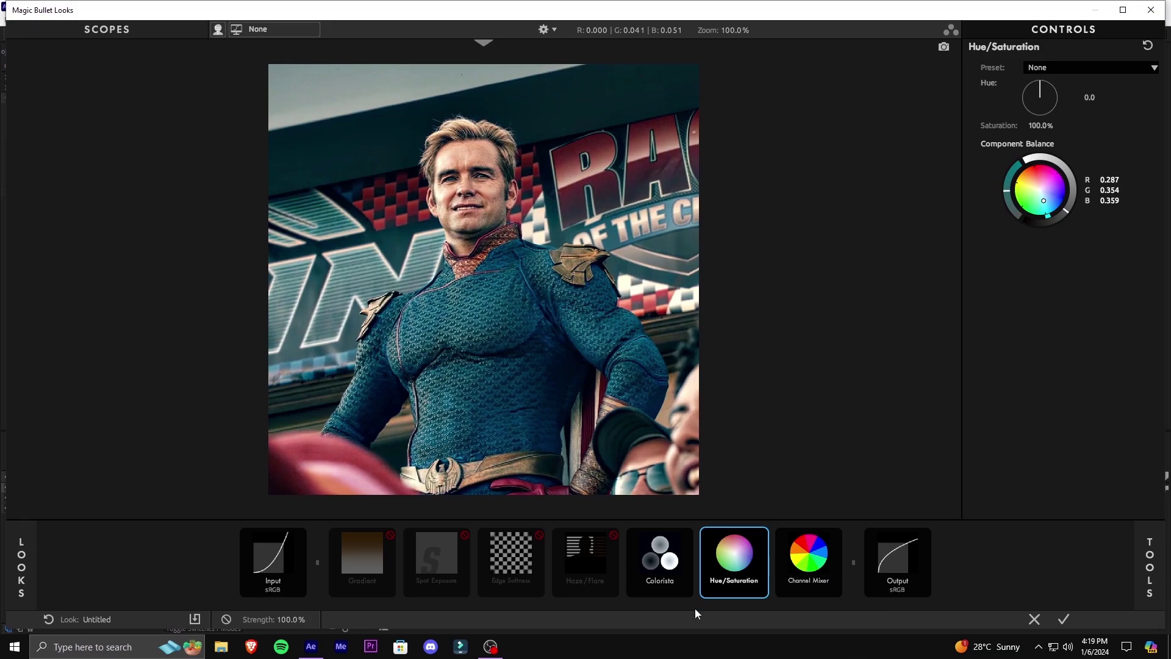
click(818, 568)
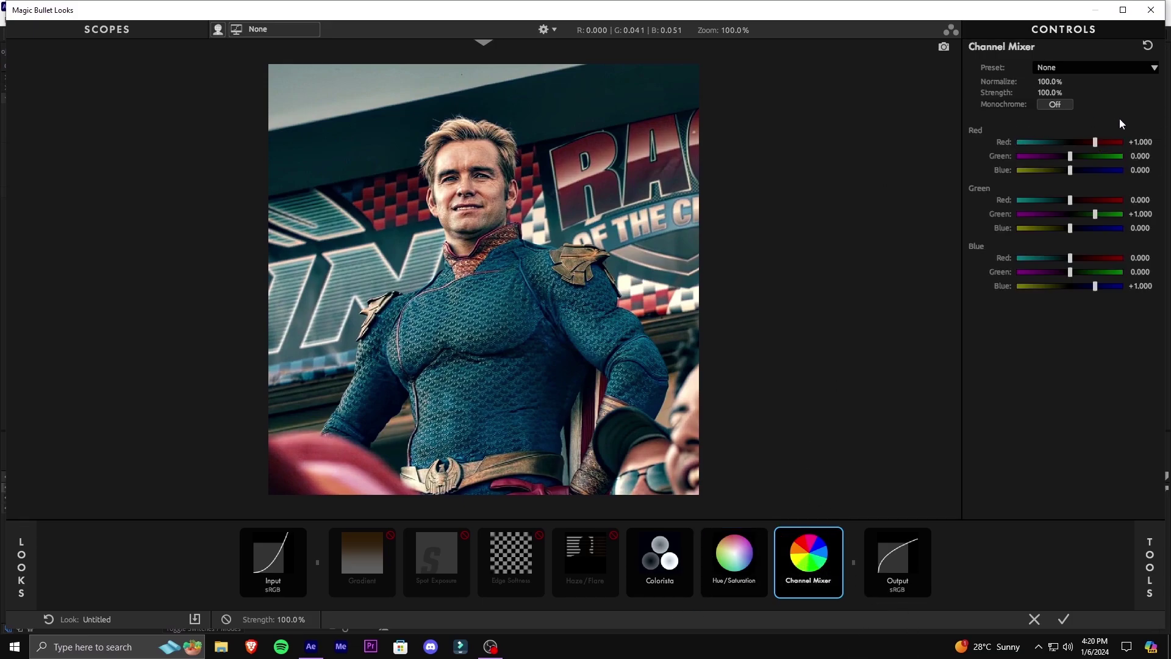
- Set Channel Mixer rows to Red +0.898/+0.012/+0.108, Green -0.084/+0.467/+0.323, Blue -0.204/-0.180/+1.018
drag(1097, 142, 1096, 291)
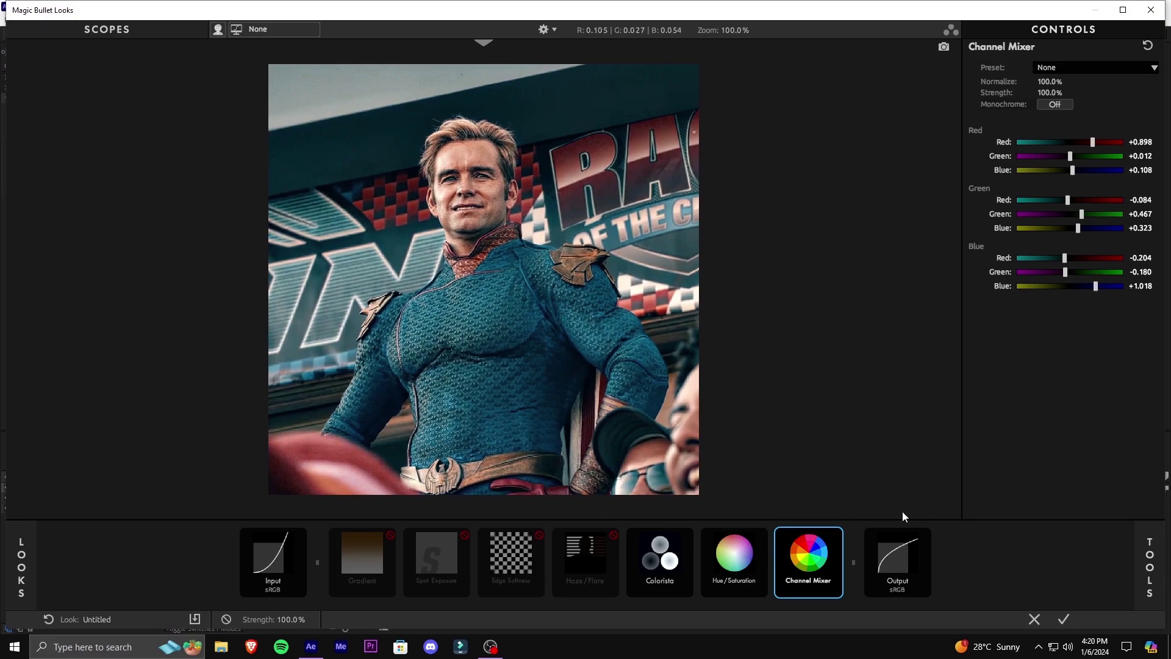
- Commit the Looks grade, then toggle Adjustment Layer 1 off and on to compare
click(1065, 620)
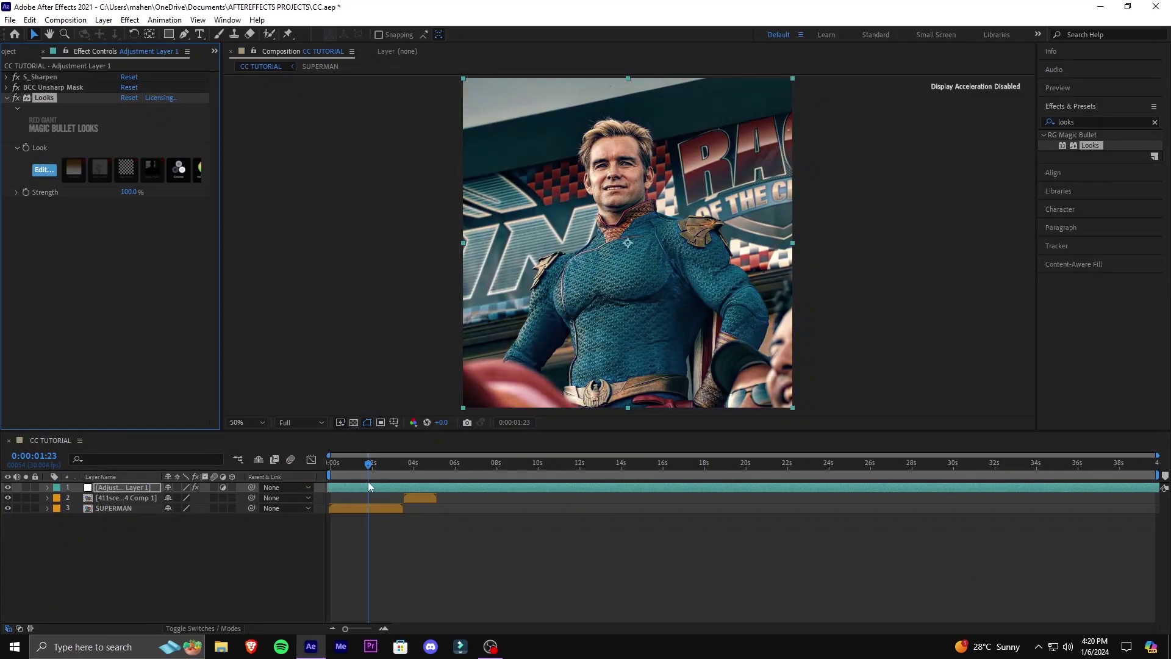
click(457, 580)
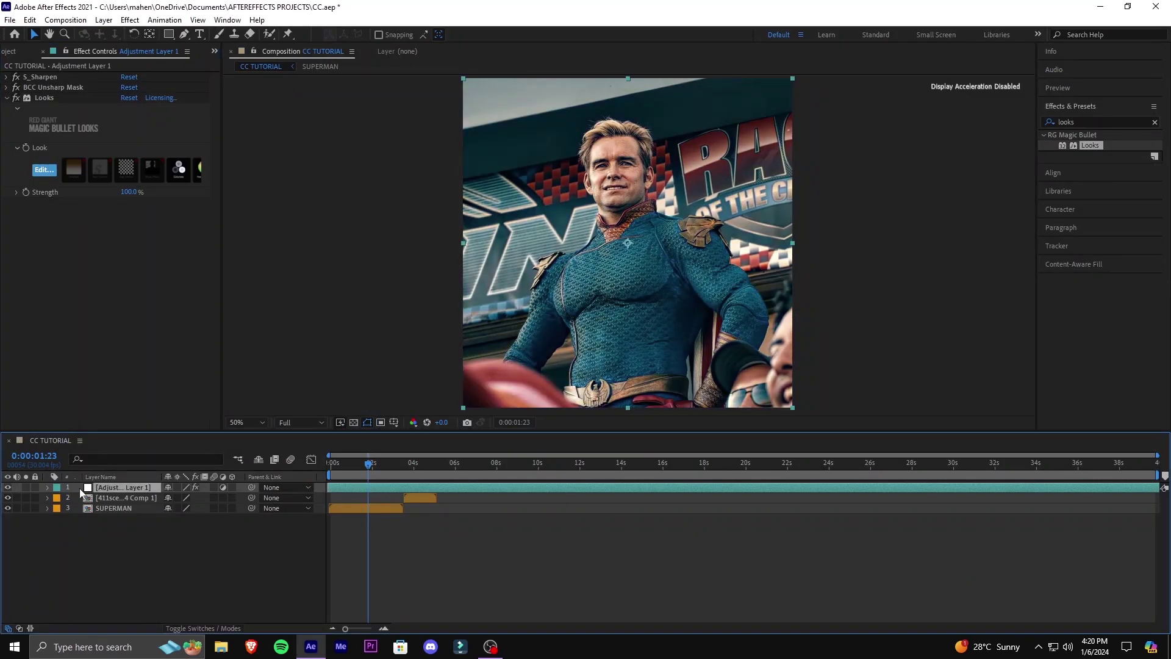
click(7, 488)
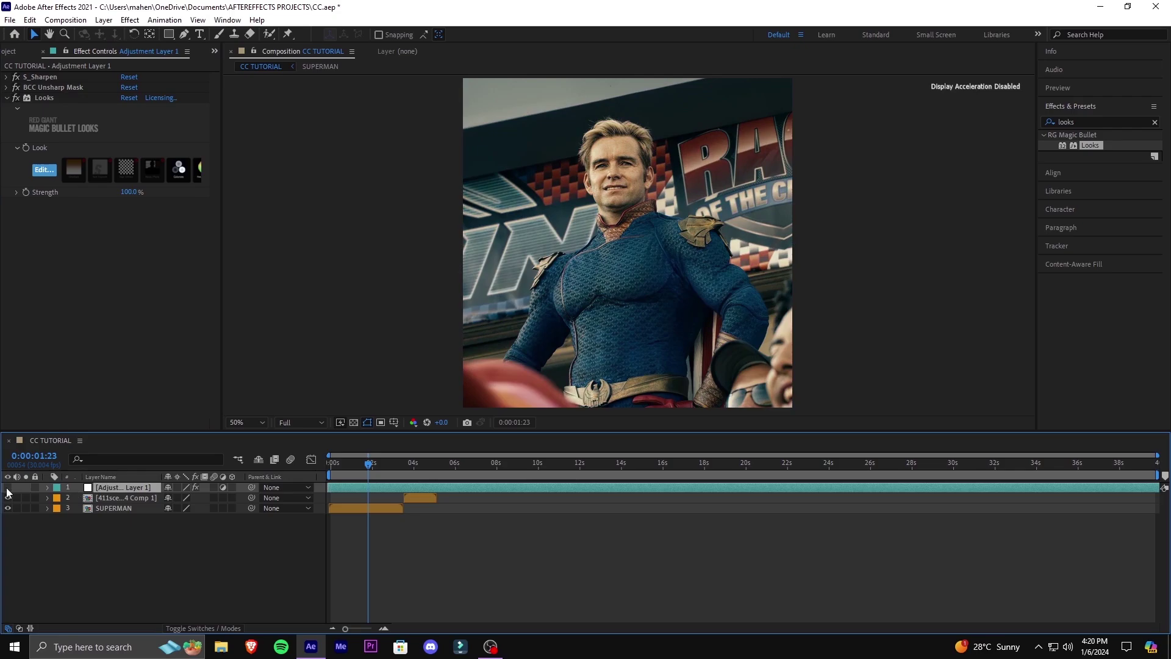
click(7, 487)
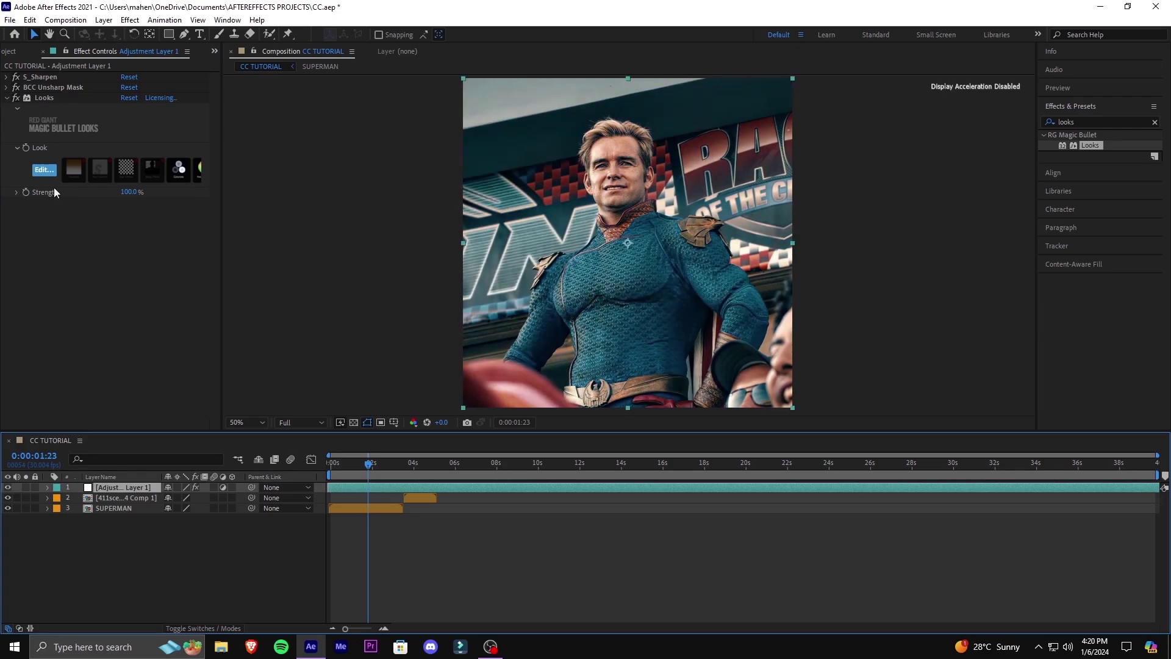
- Set Haze/Flare Reflection Exposure to -1.10, Matte Box Size 34.7% and Matte Box Shade 77.2%
click(49, 172)
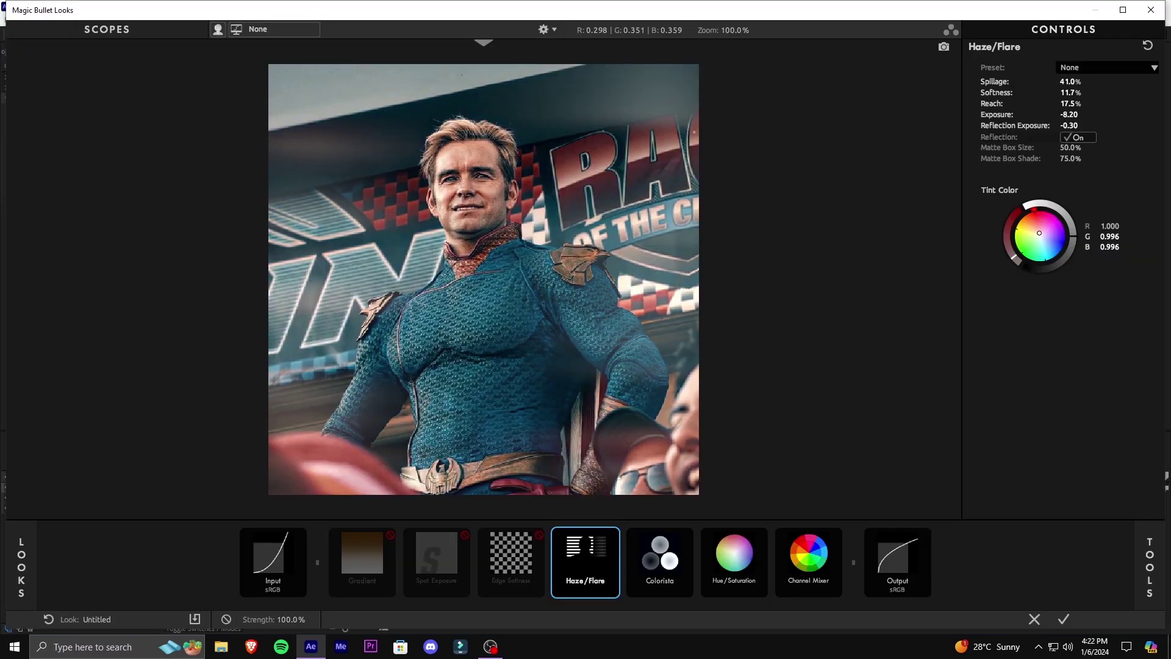
drag(1069, 125, 1049, 125)
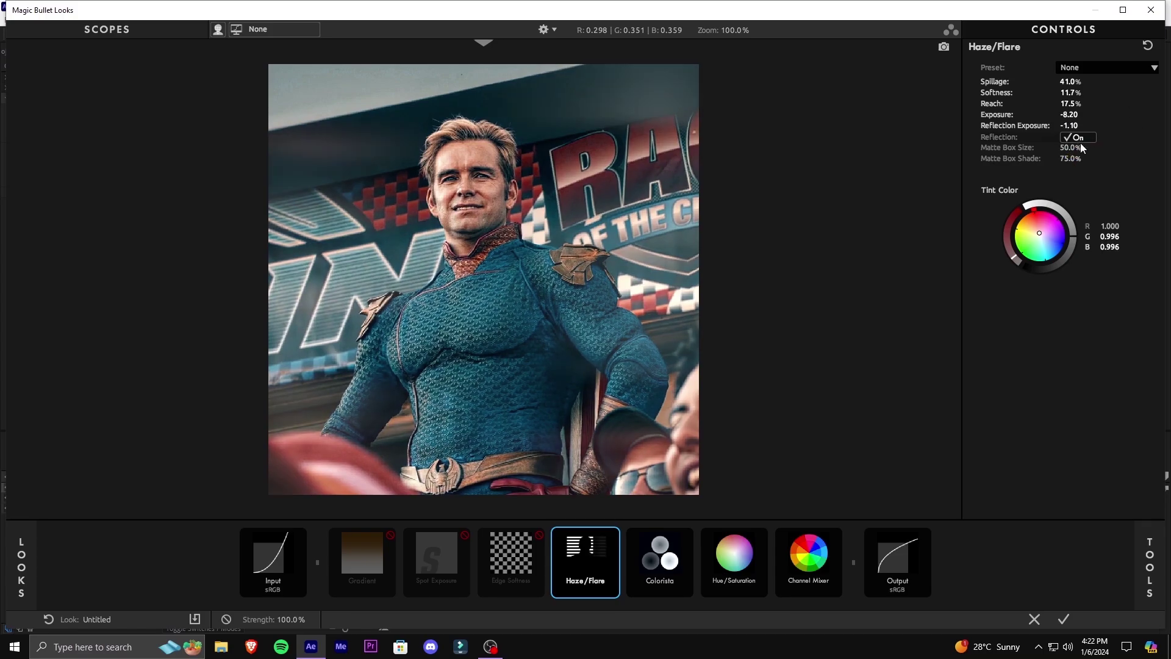
drag(1072, 147, 1068, 159)
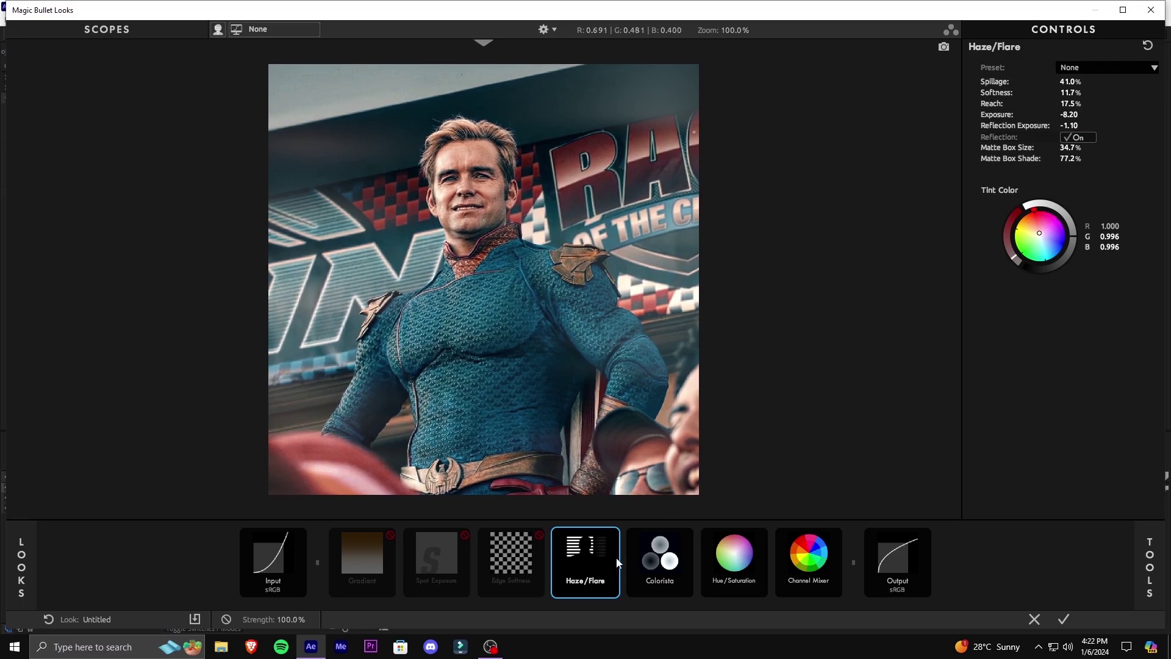
click(513, 573)
- Enable Edge Softness with Blur Size 1.50%, Radius 1.537 and Spread 0.499
click(538, 536)
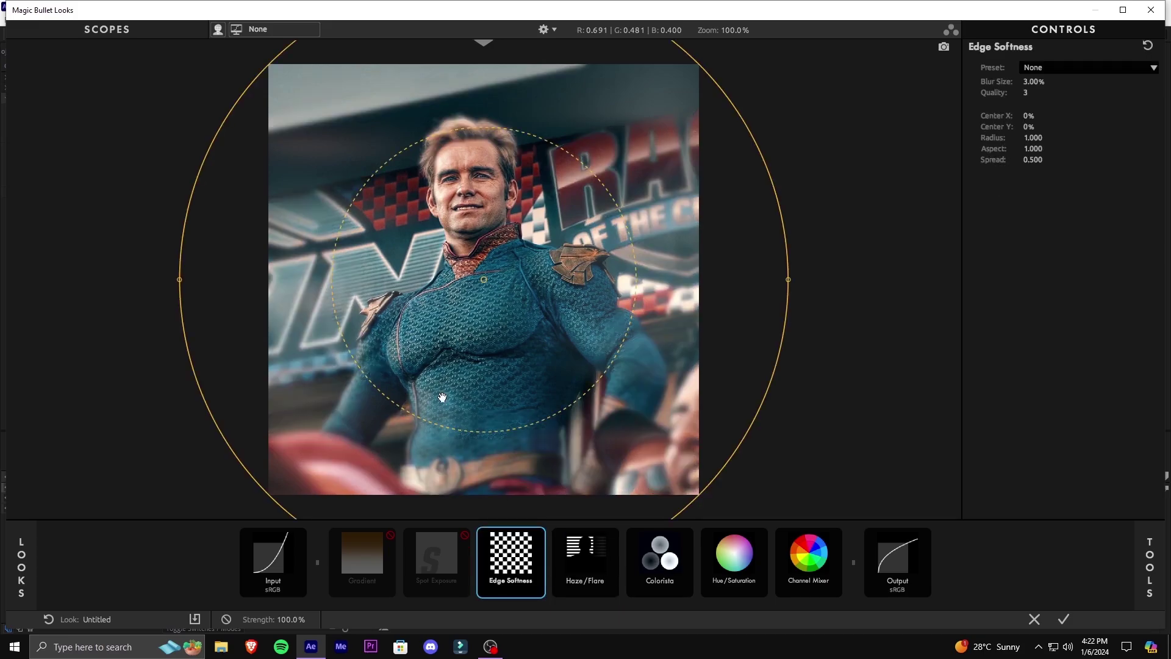
click(1037, 81)
text(1.5)
key(Return)
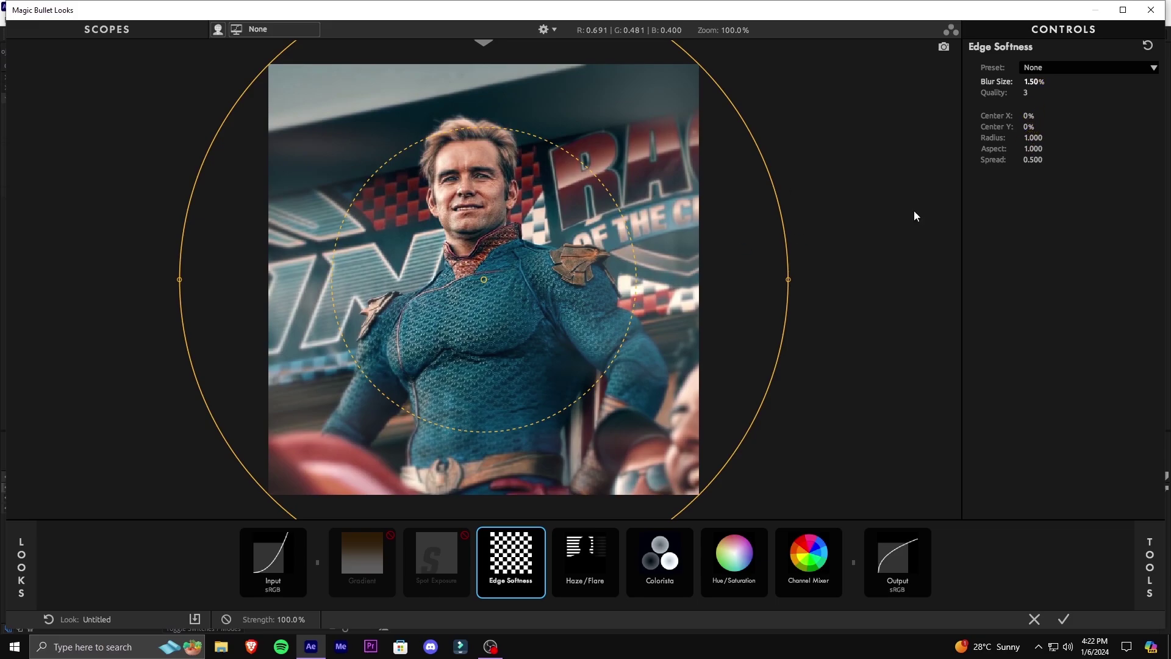
drag(1033, 137, 1067, 137)
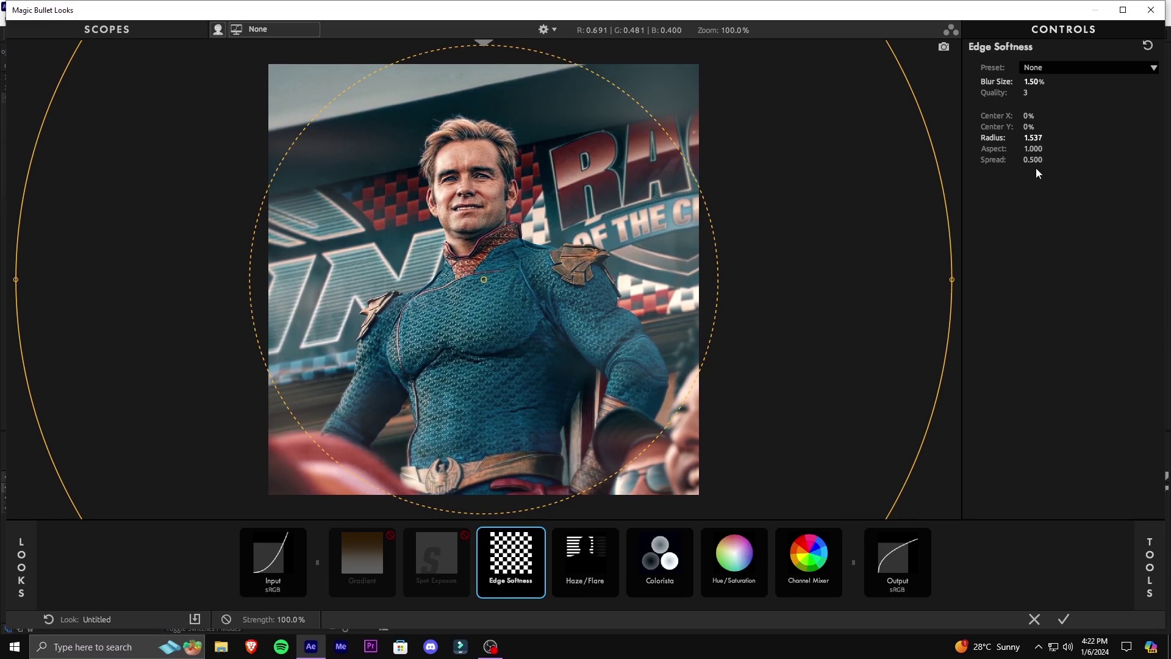
drag(1033, 159, 1032, 159)
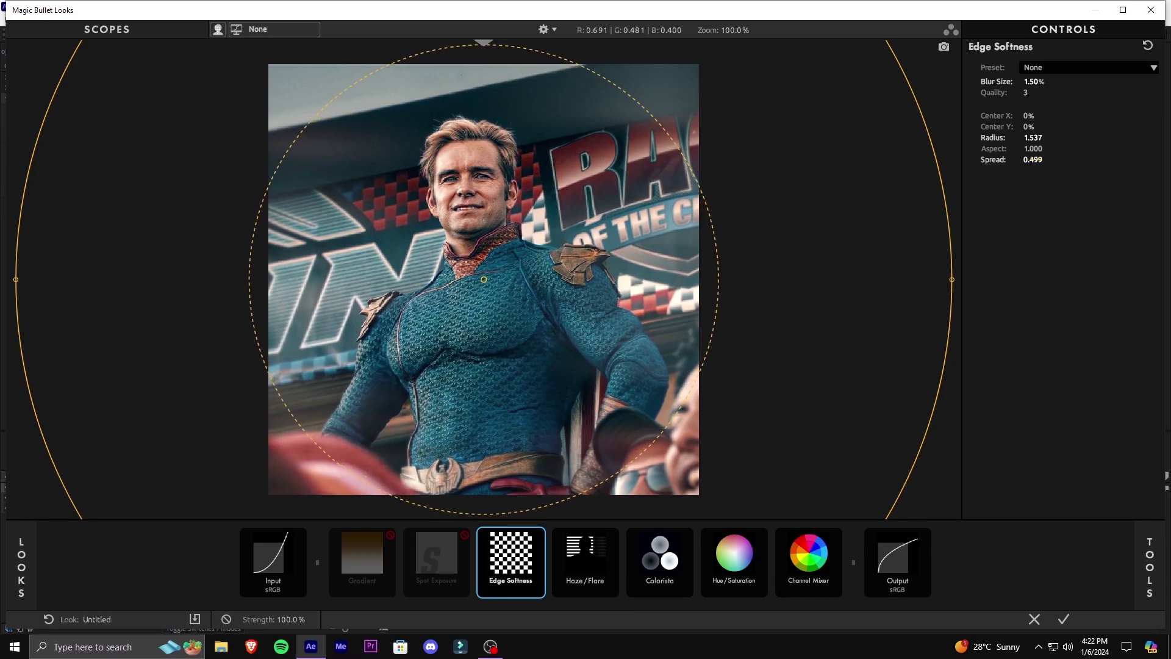
- Turn on Spot Exposure centred on his face at -3.4%/-9.6%, with a slight cyan colour balance
click(434, 585)
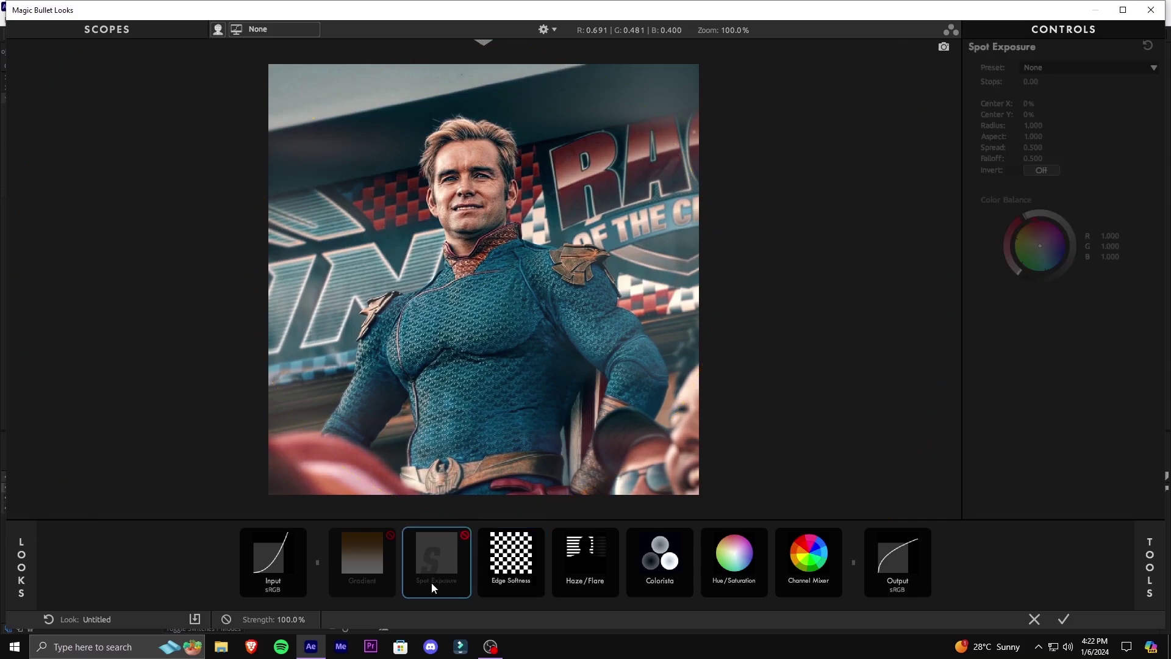
click(465, 536)
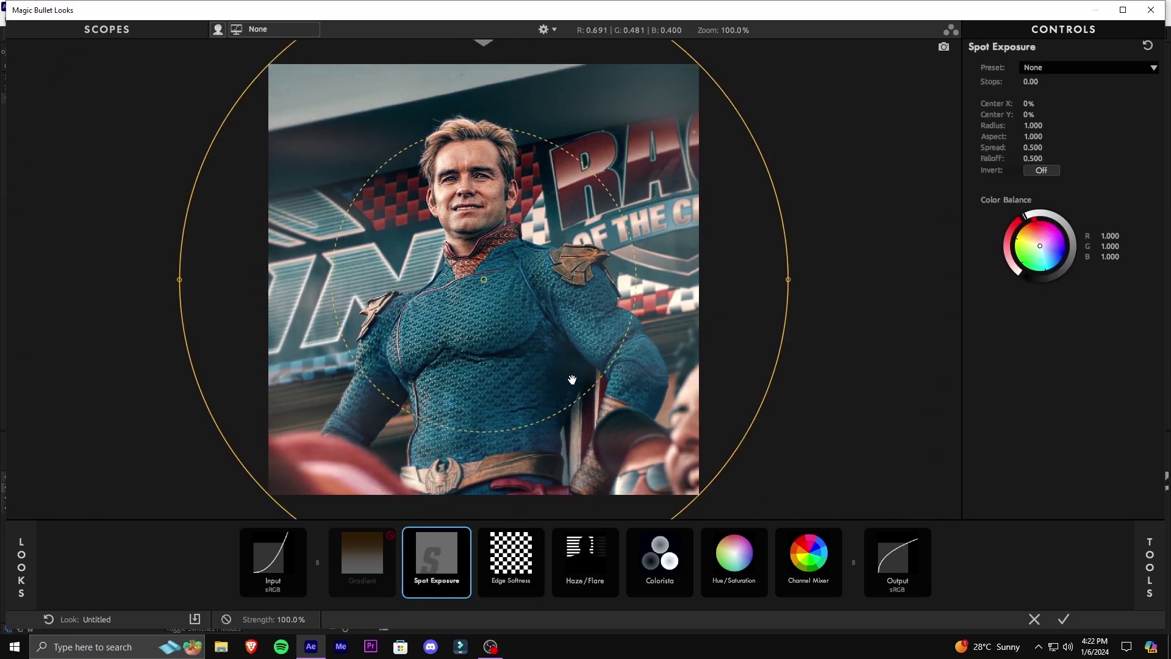
drag(480, 279, 464, 231)
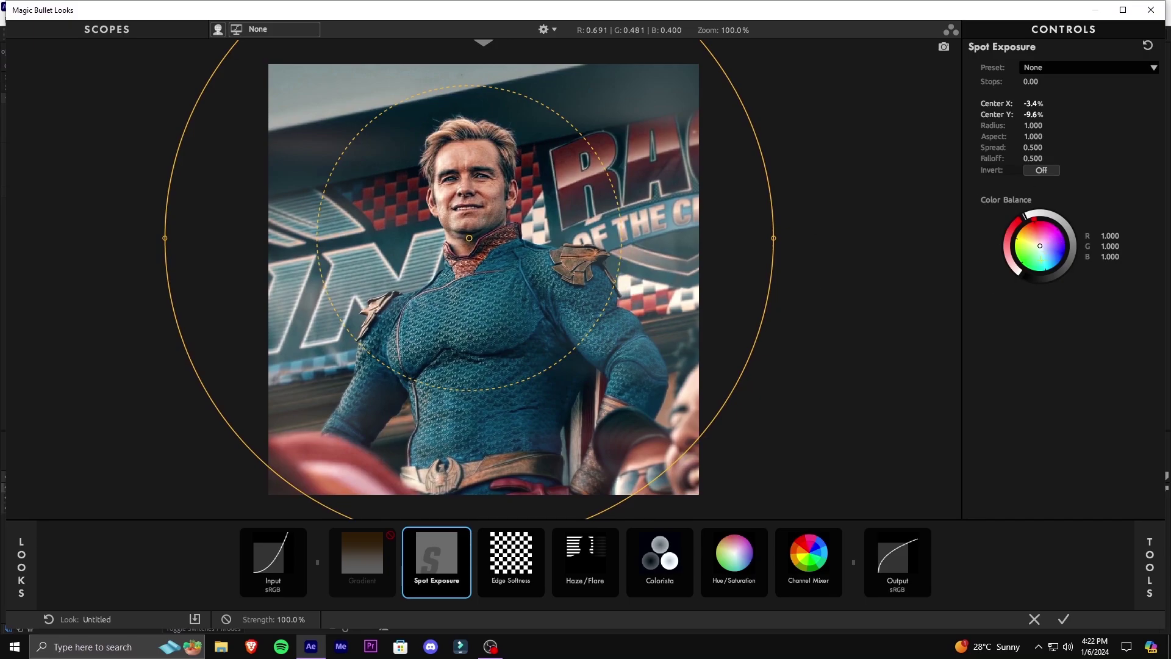
mouse_move(1040, 246)
mouse_down()
mouse_move(1041, 273)
mouse_move(1062, 244)
mouse_move(1029, 244)
mouse_move(1039, 251)
mouse_up()
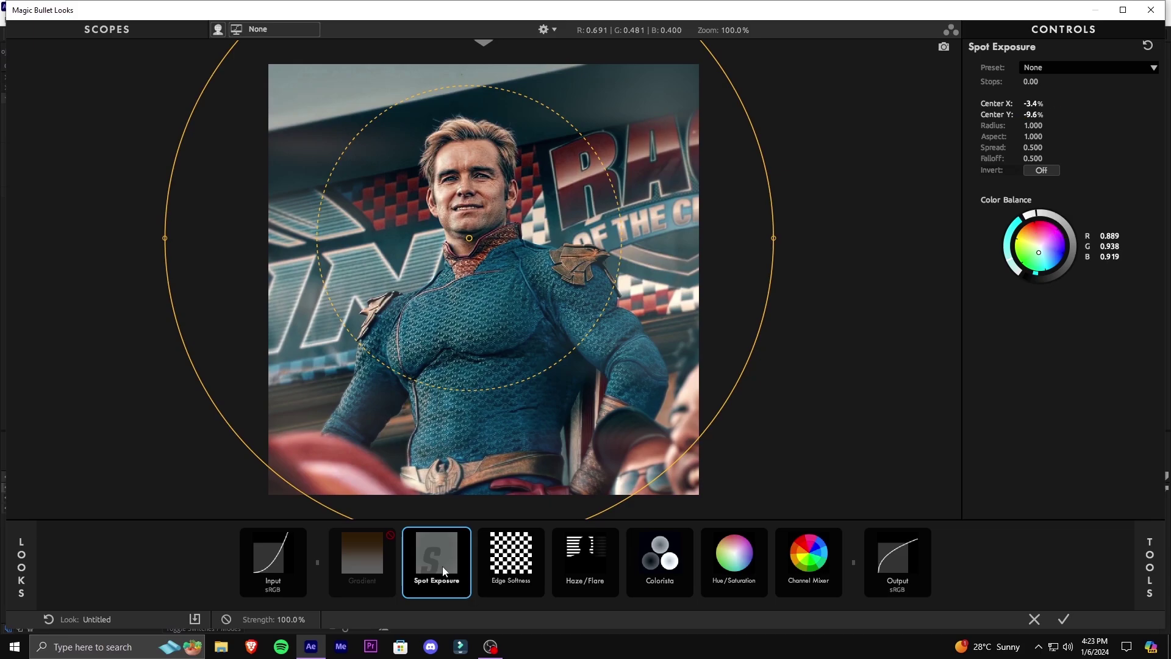
- Turn on a Gradient running vertically through the figure, coloured neutral grey 0.353
click(358, 573)
click(390, 535)
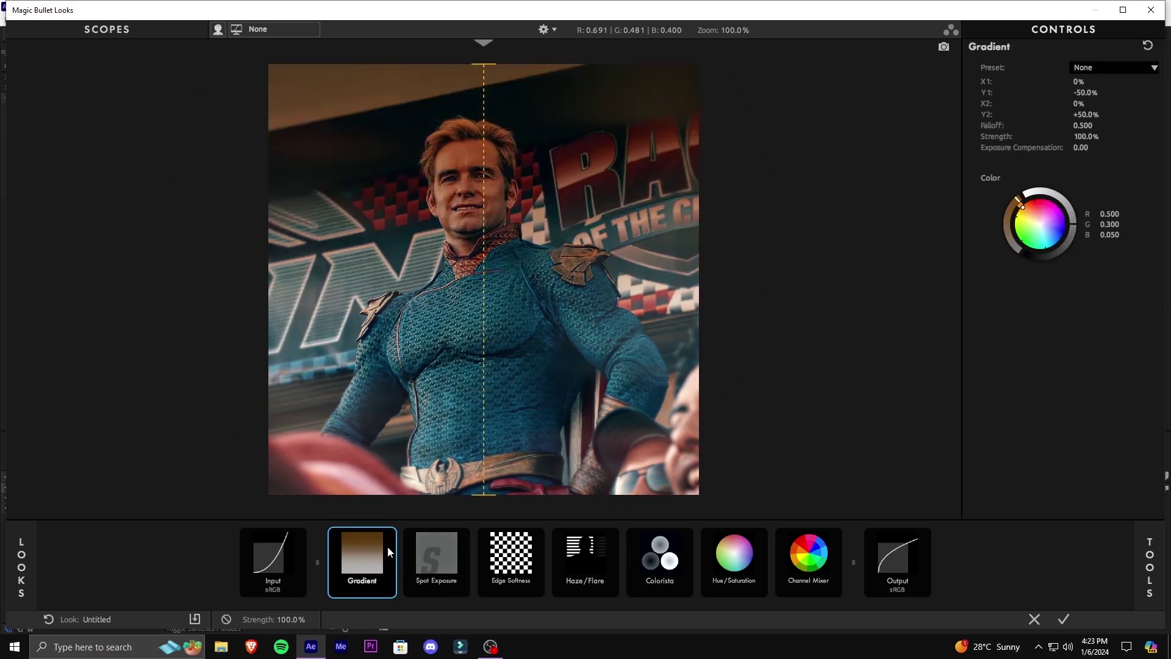
drag(485, 144, 629, 230)
drag(486, 429, 415, 150)
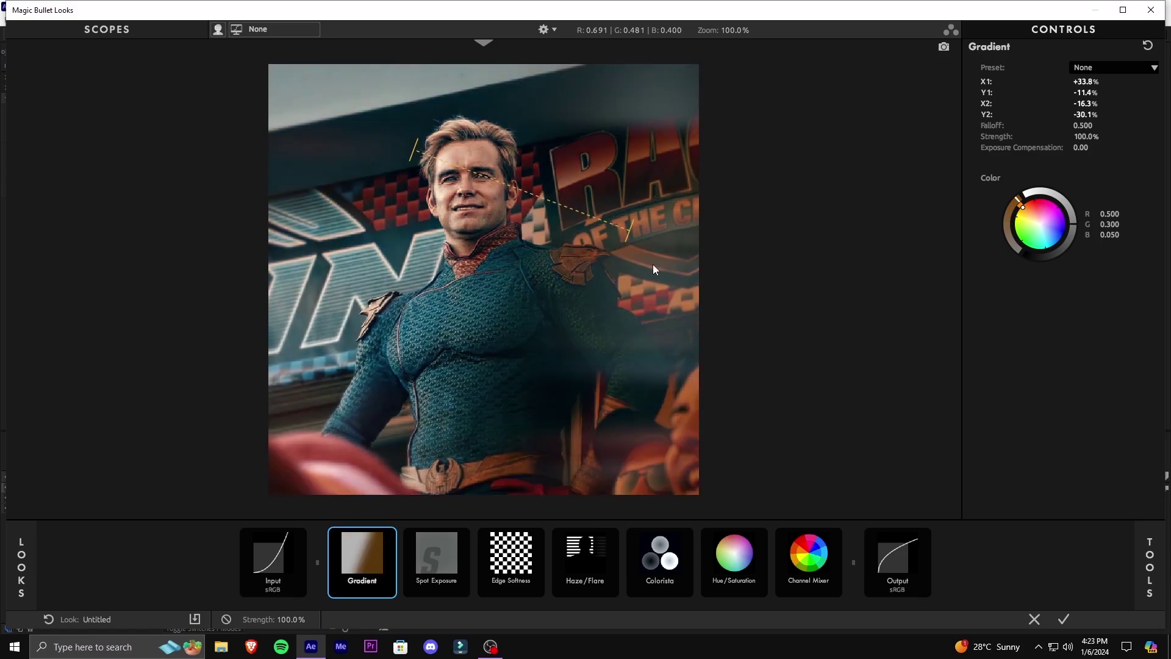
drag(629, 232, 410, 447)
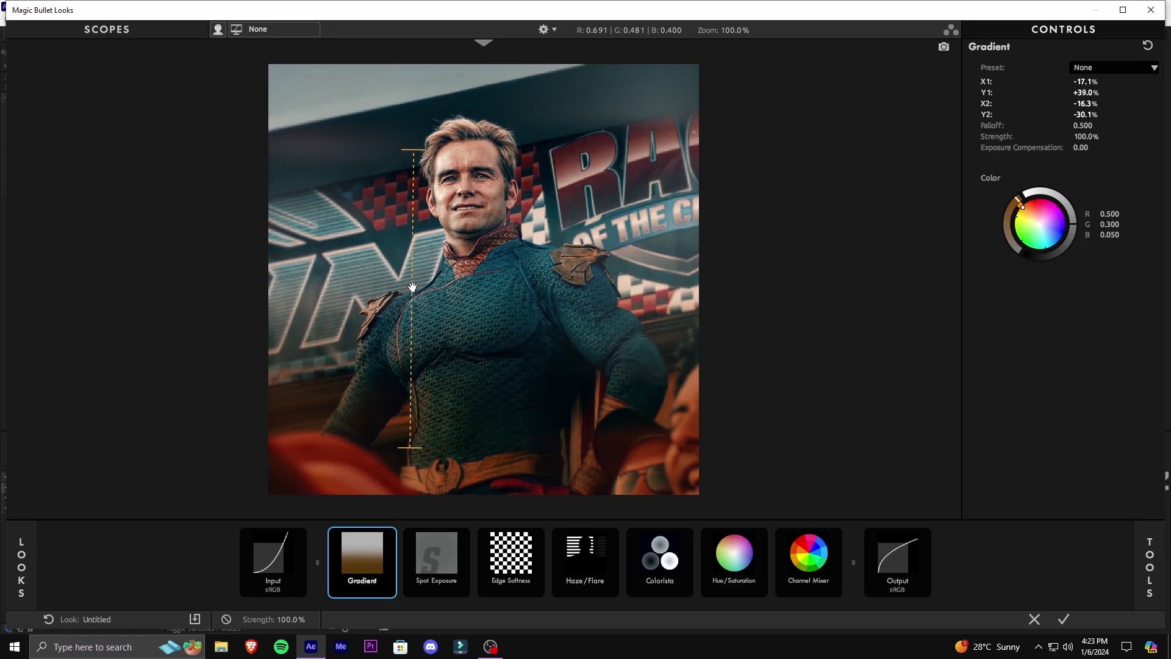
drag(412, 286, 469, 319)
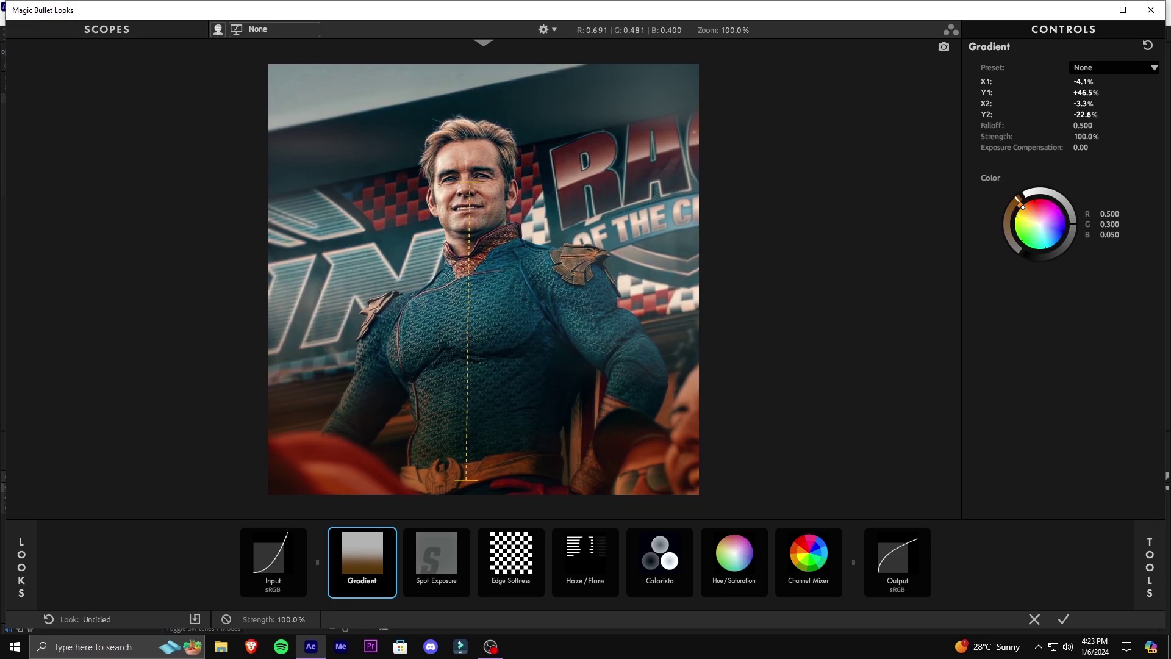
drag(1024, 206, 1068, 244)
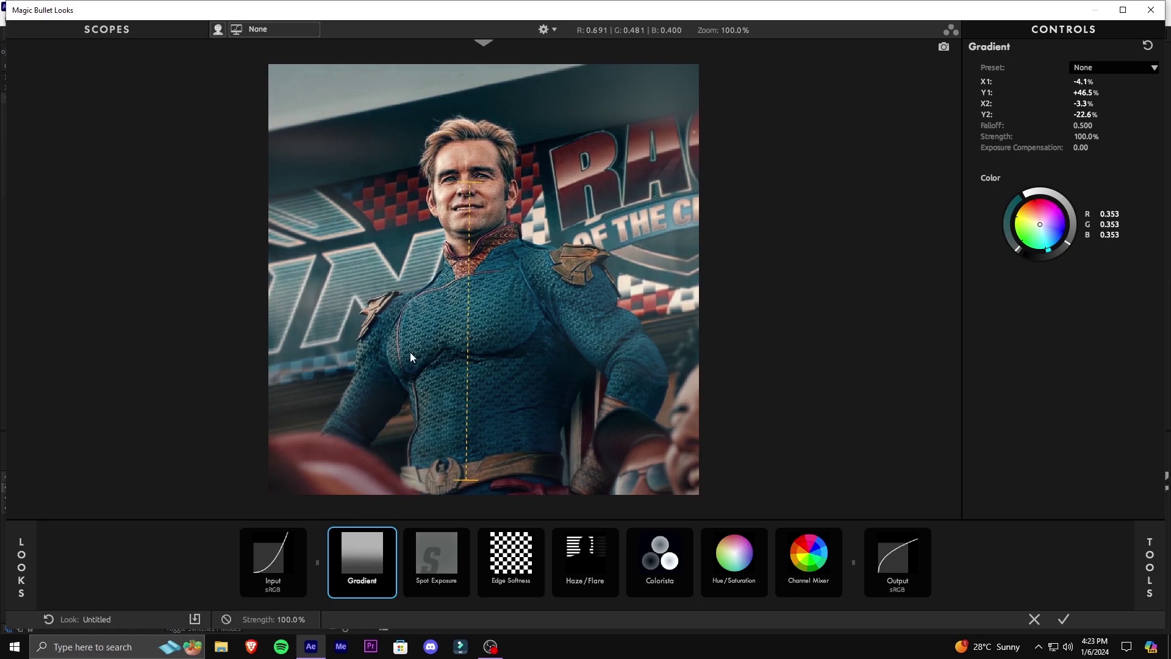
drag(467, 313, 473, 376)
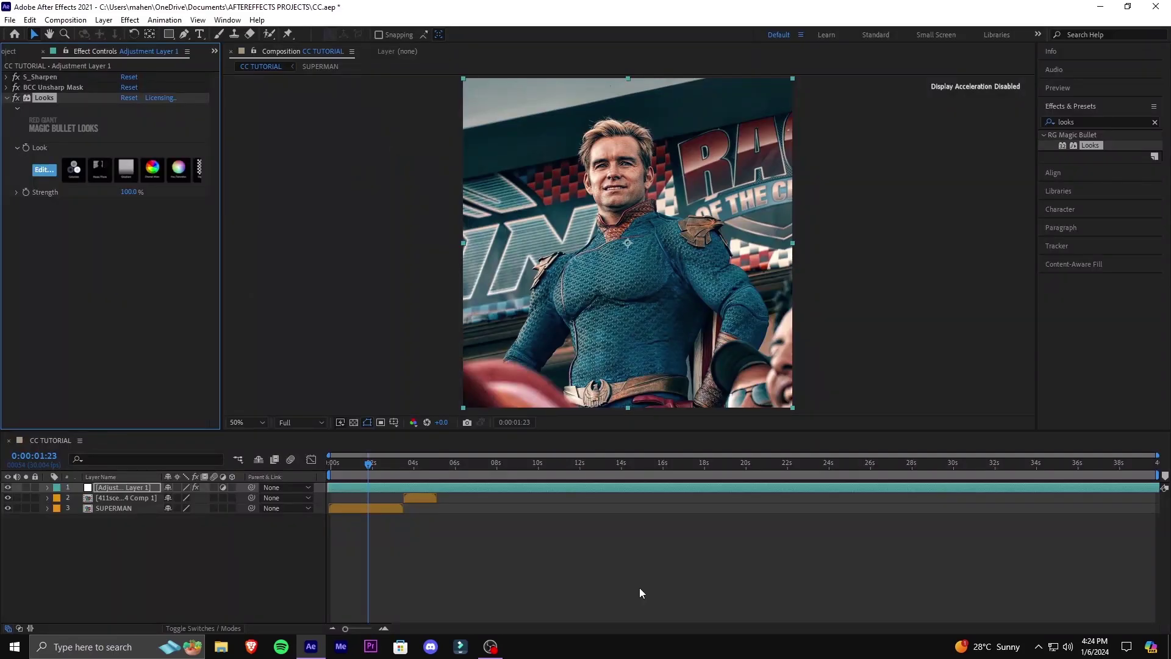
- Hide Adjustment Layer 1 to compare the grade against the ungraded footage
click(6, 488)
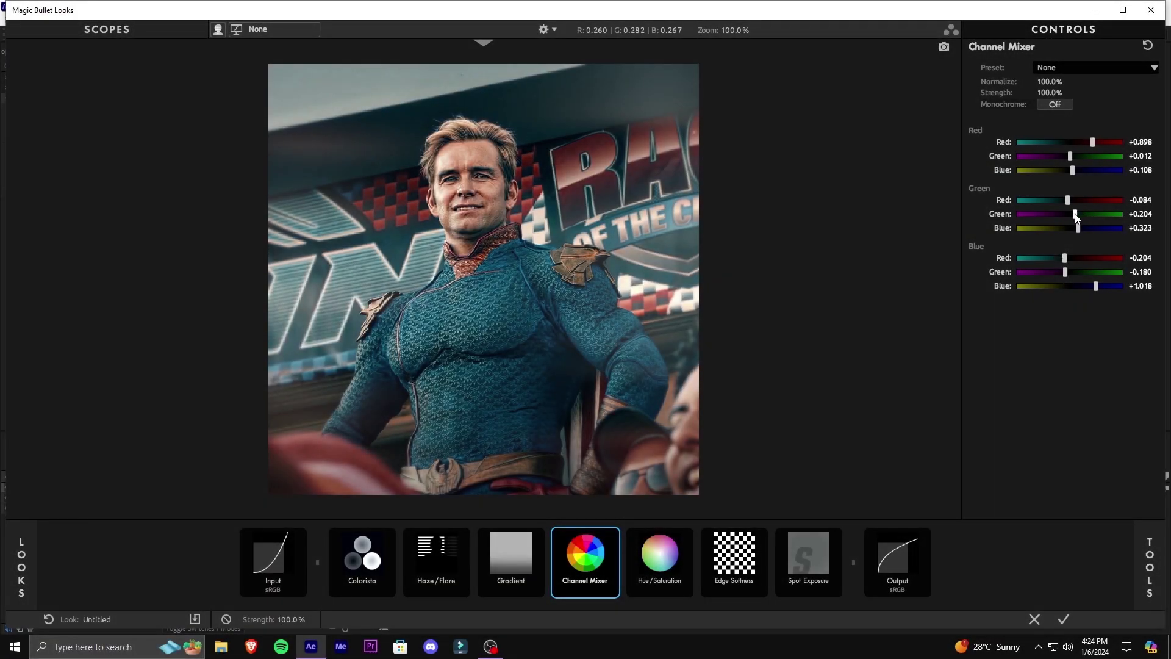
- Nudge the Channel Mixer's Green/Green slider down slightly
mouse_move(1075, 215)
mouse_down()
mouse_move(1092, 218)
mouse_move(1069, 208)
mouse_move(1079, 207)
mouse_up()
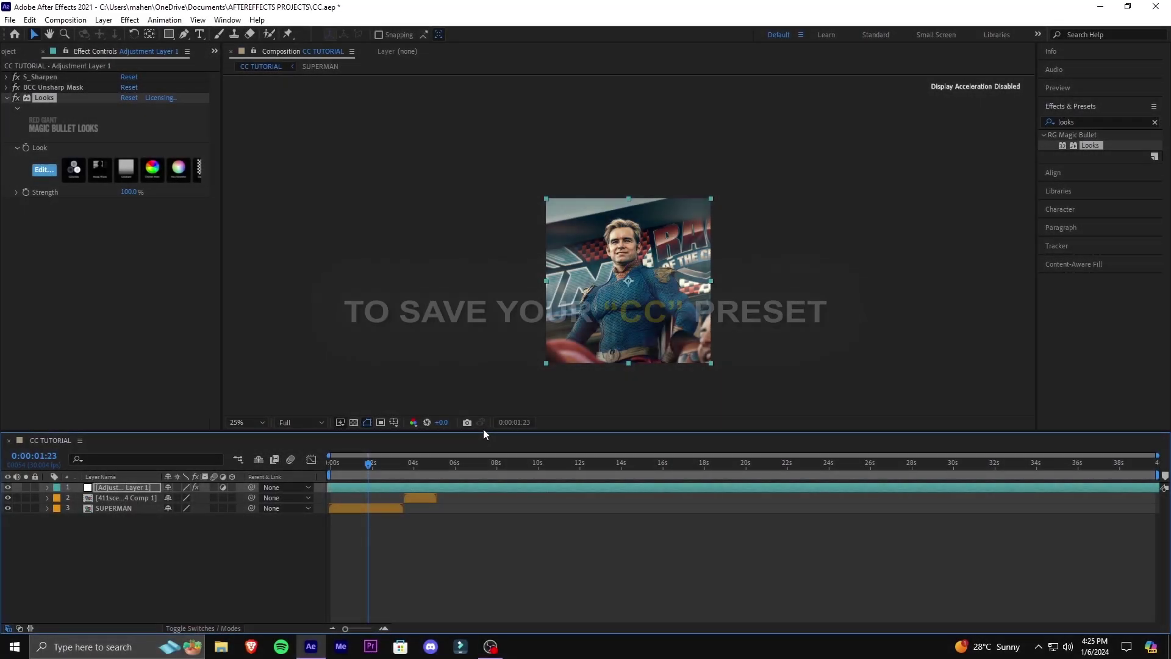
- Save all three layer effects as an animation preset named 'RED CC'
click(40, 76)
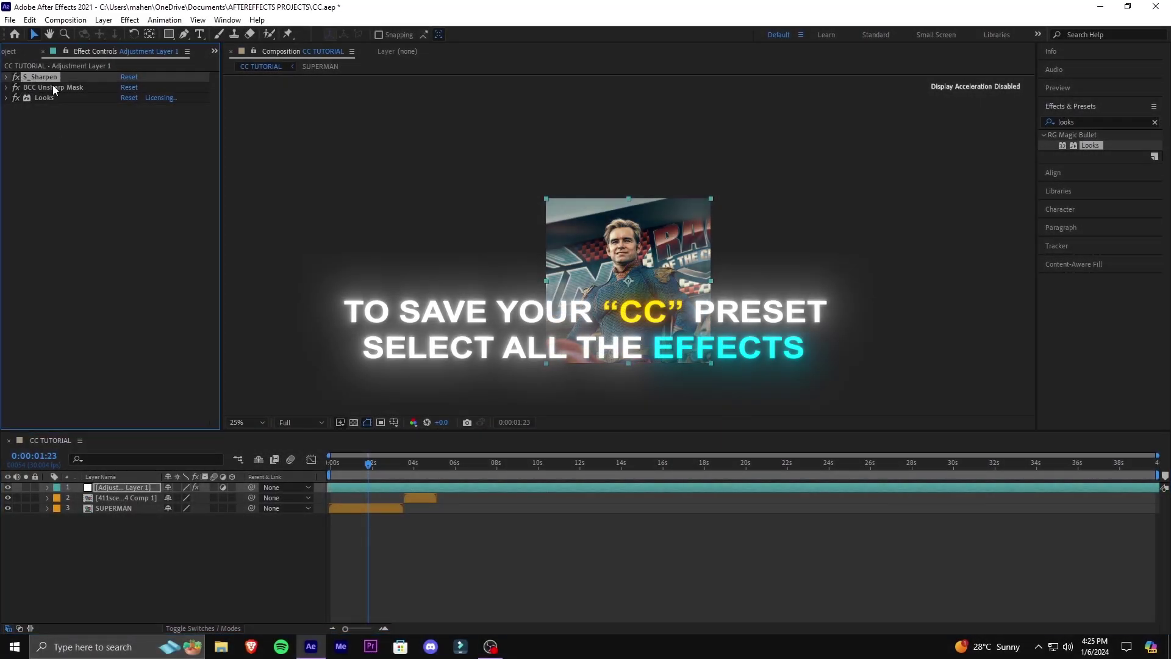
key(ctrl+a)
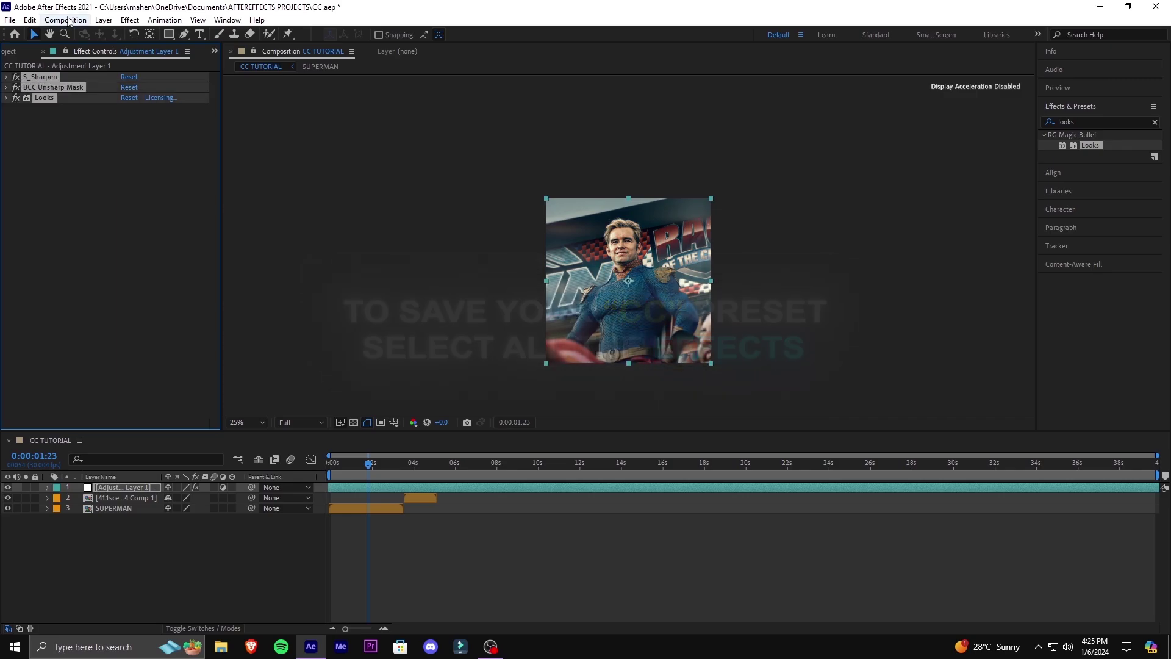
click(149, 20)
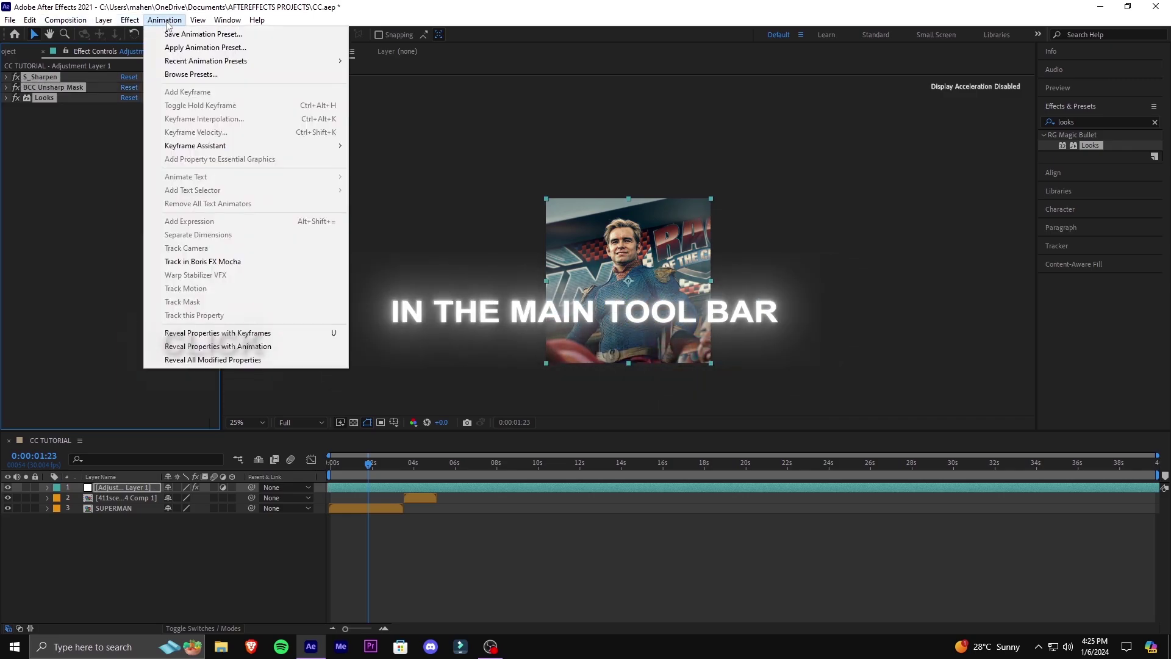
click(204, 35)
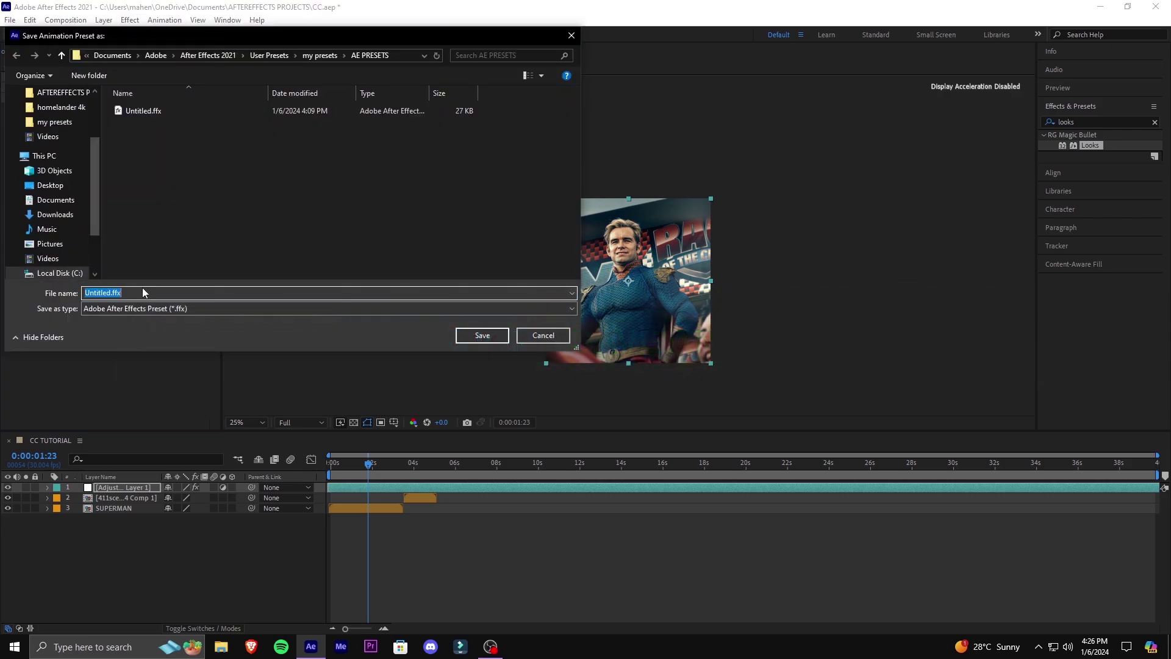
text(RED CC)
click(482, 335)
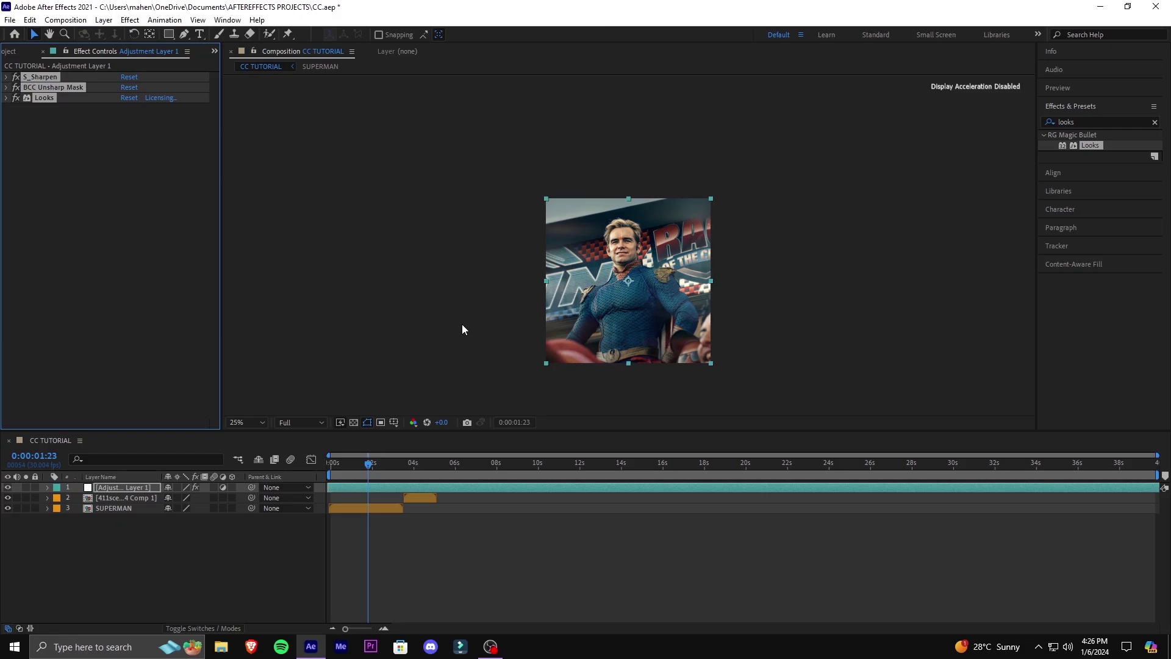